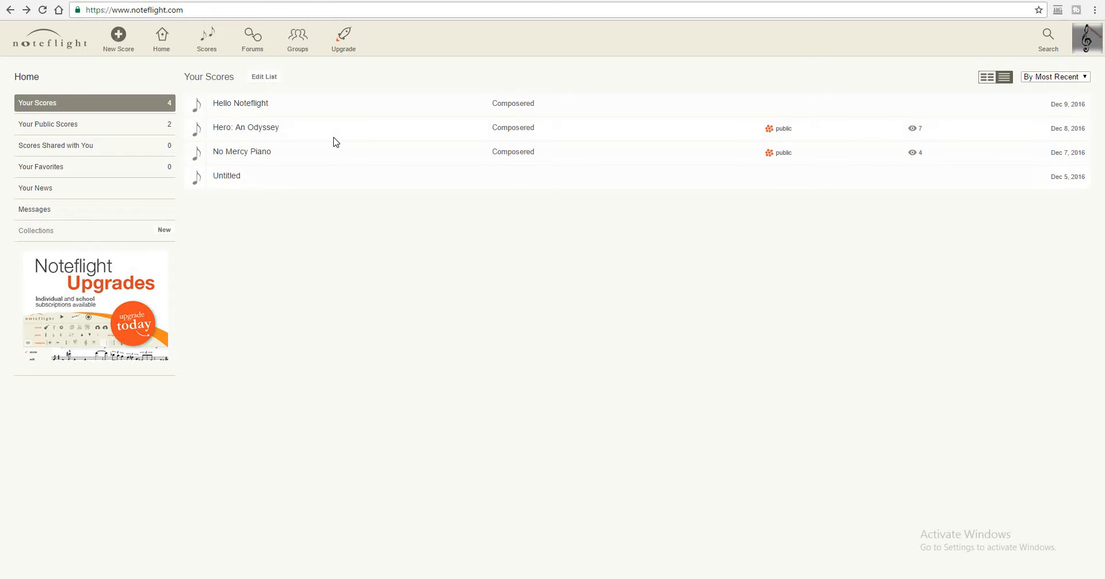
Look through the list of public scores and open the Hello Noteflight score from the personal score list
click(38, 125)
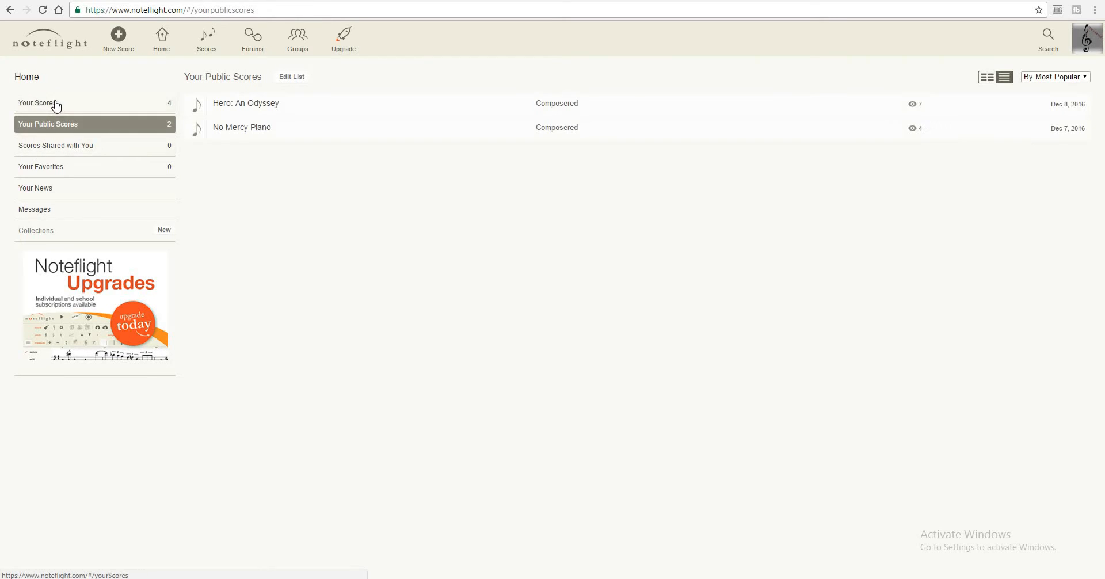
click(56, 104)
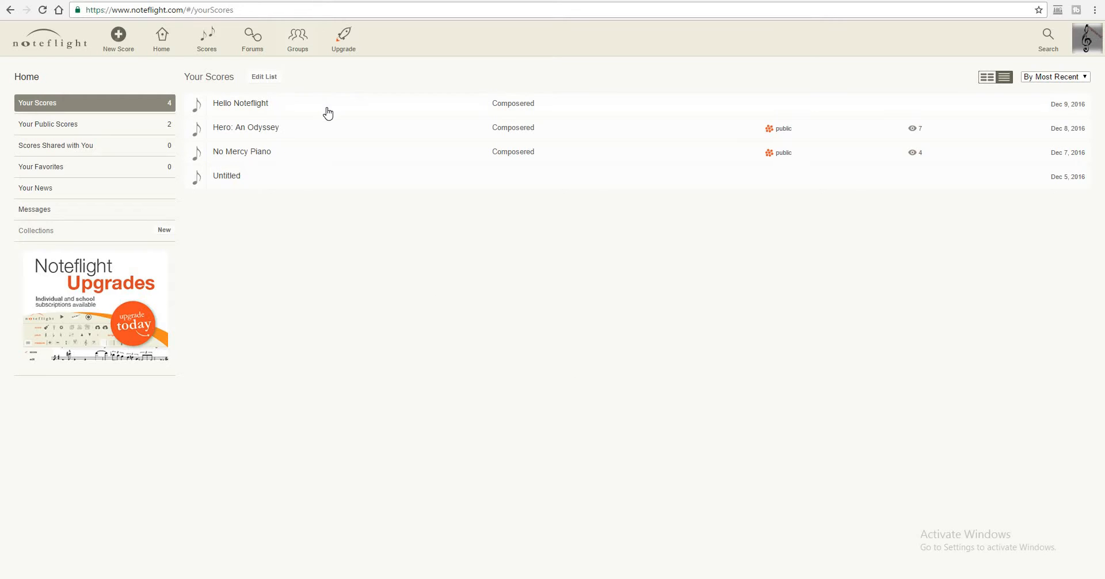
click(357, 114)
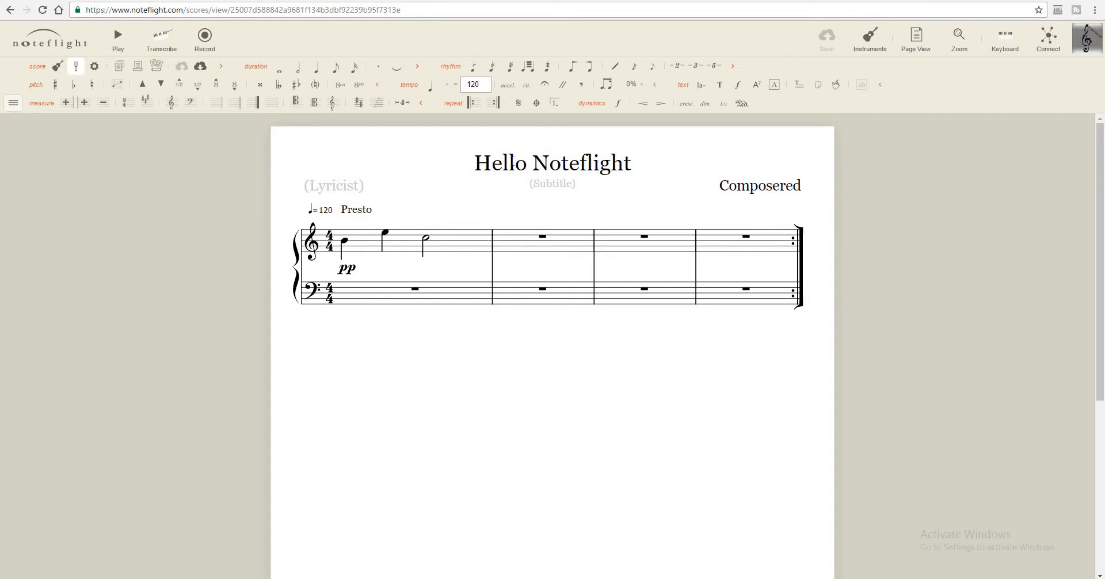
Replace the Presto tempo text above the first measure with "Allegro"
click(588, 151)
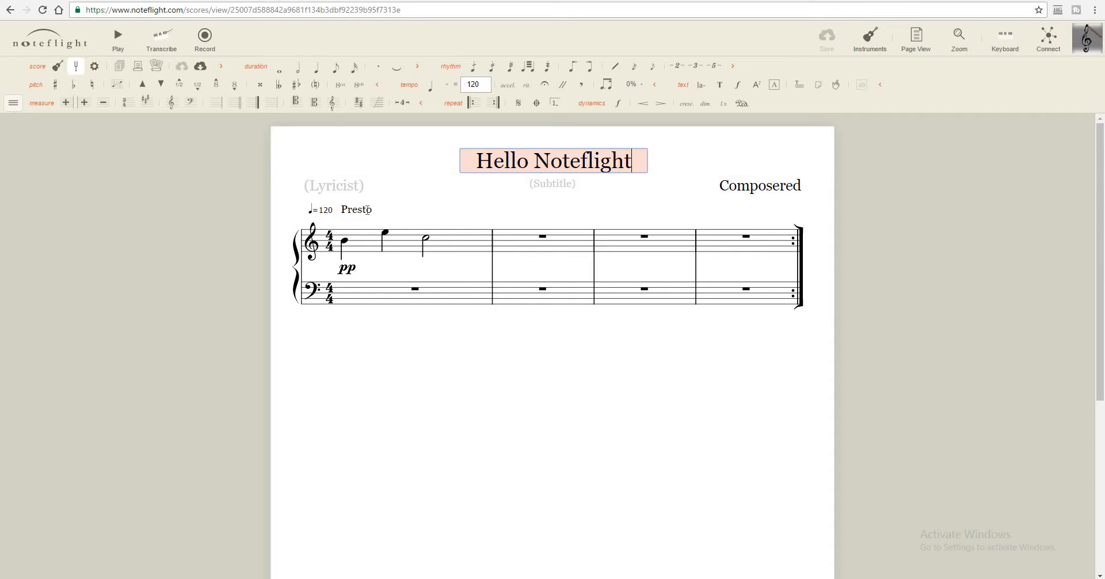
click(371, 211)
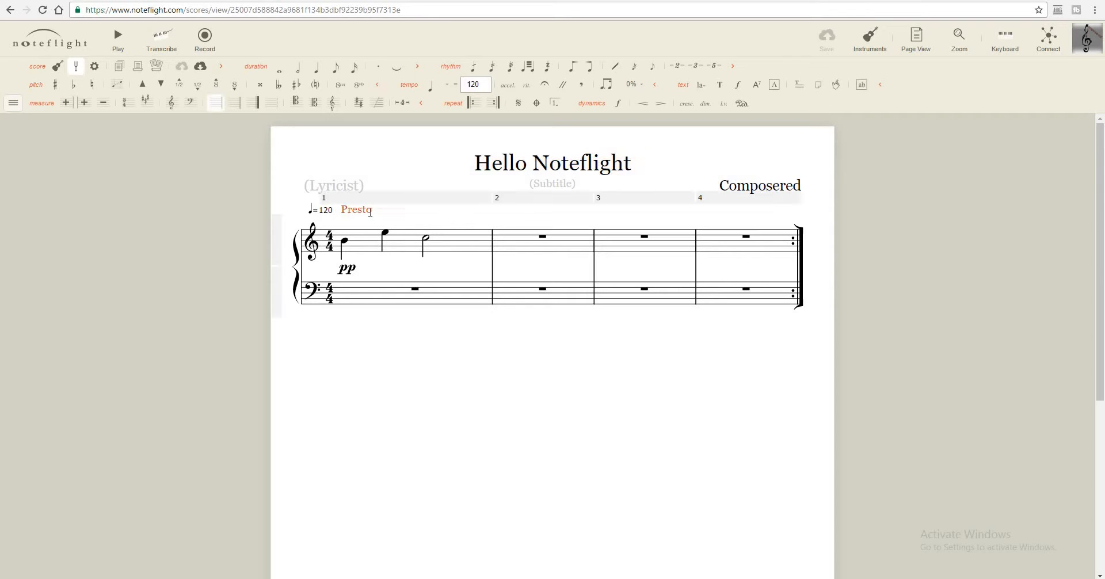
click(370, 213)
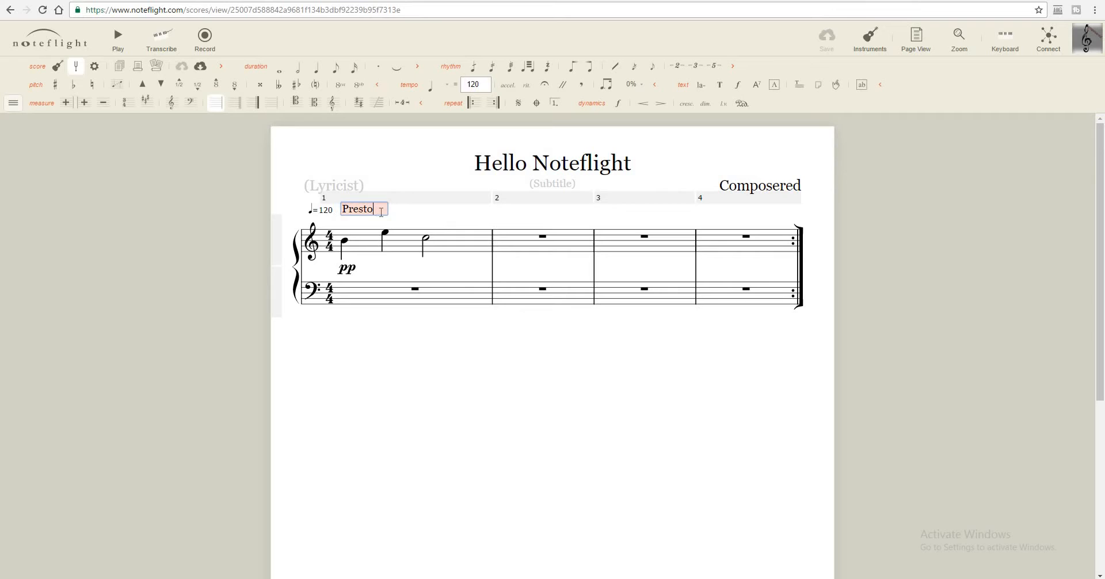
key(ctrl+a)
key(BackSpace)
text(Allegro)
click(492, 434)
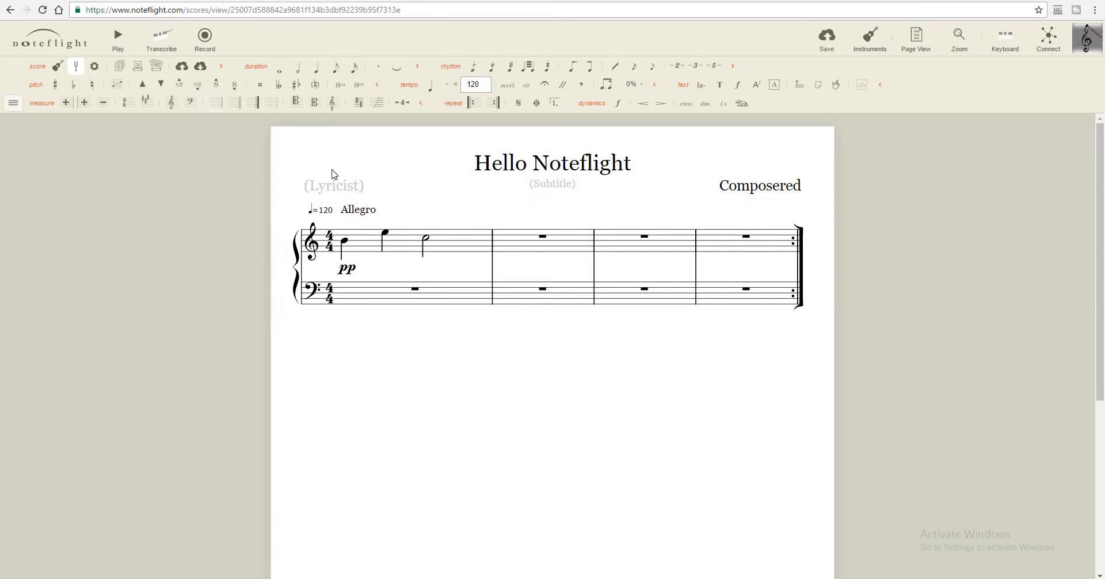
Replace the pp dynamic under the first treble note of measure 1 with f
click(348, 269)
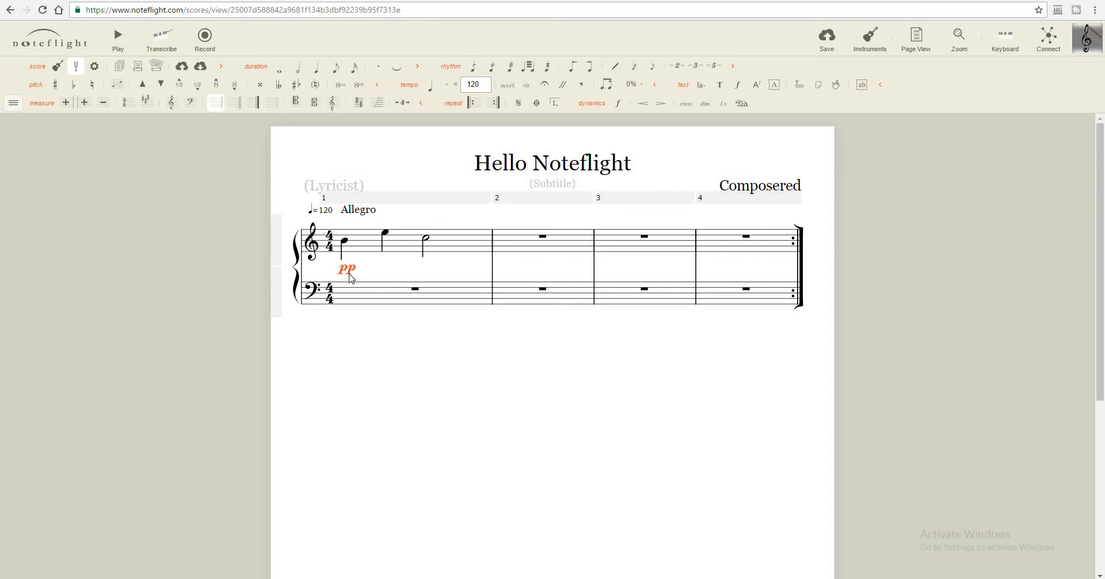
key(Delete)
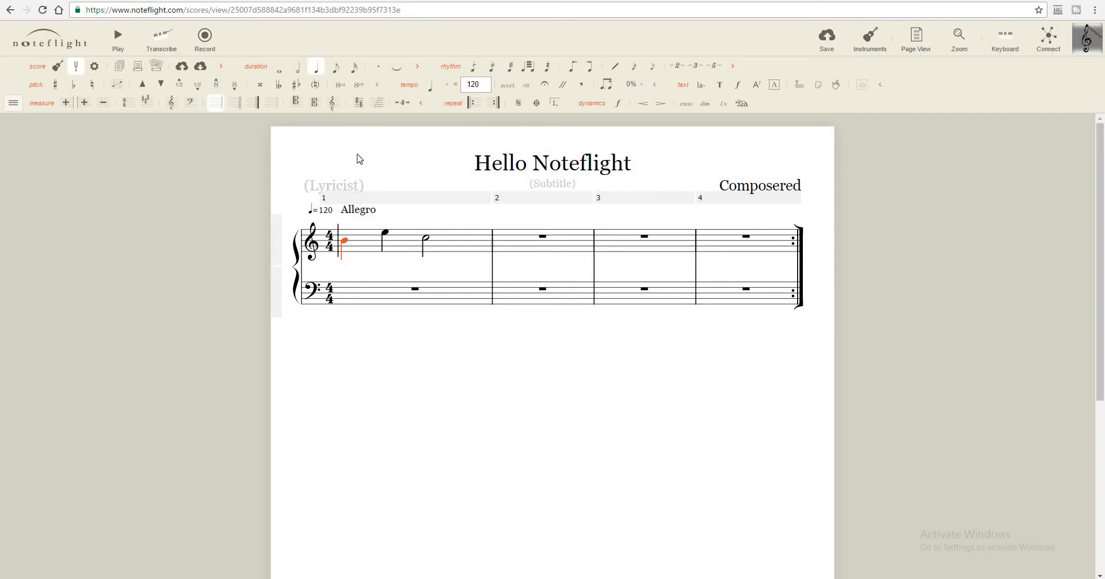
click(620, 105)
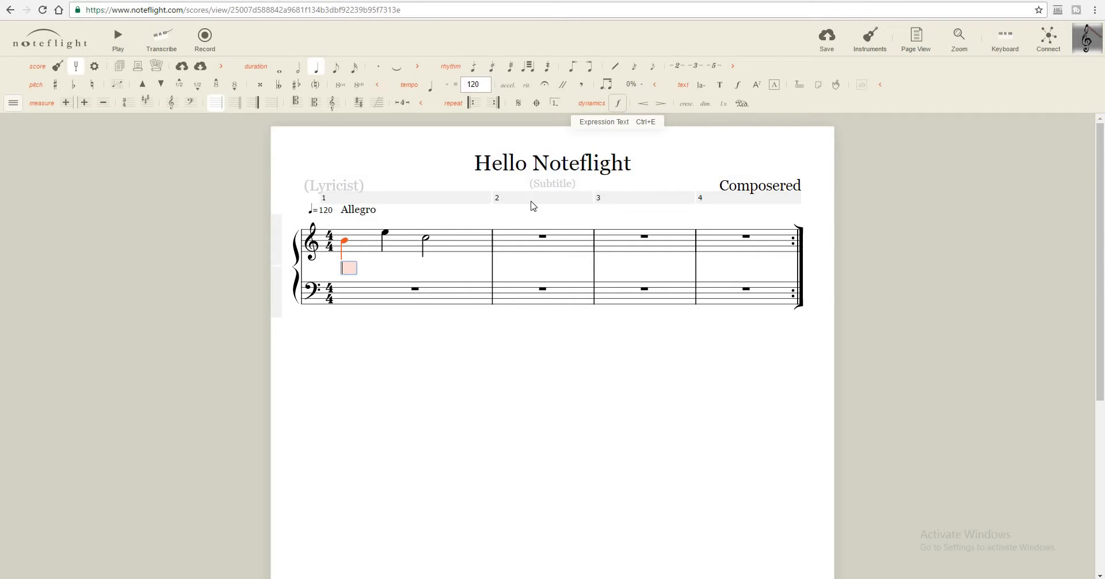
text(f)
click(423, 429)
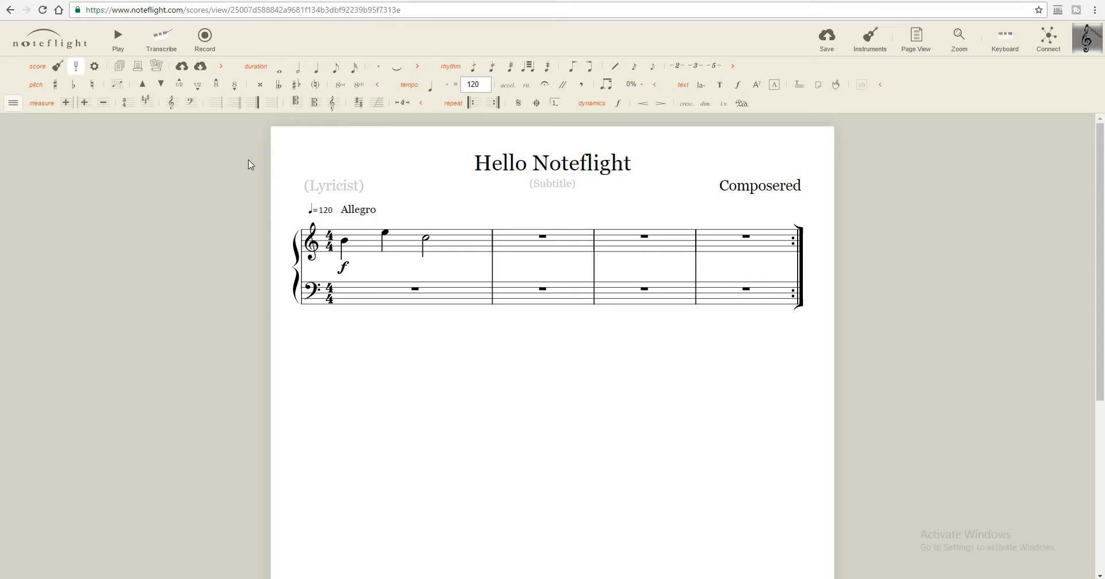
click(76, 61)
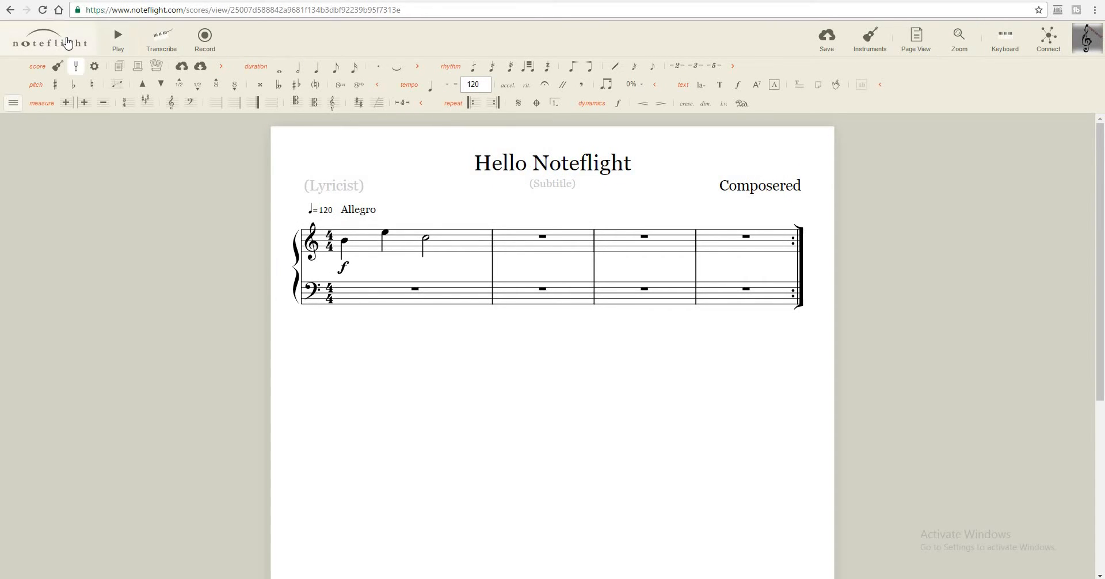
click(67, 41)
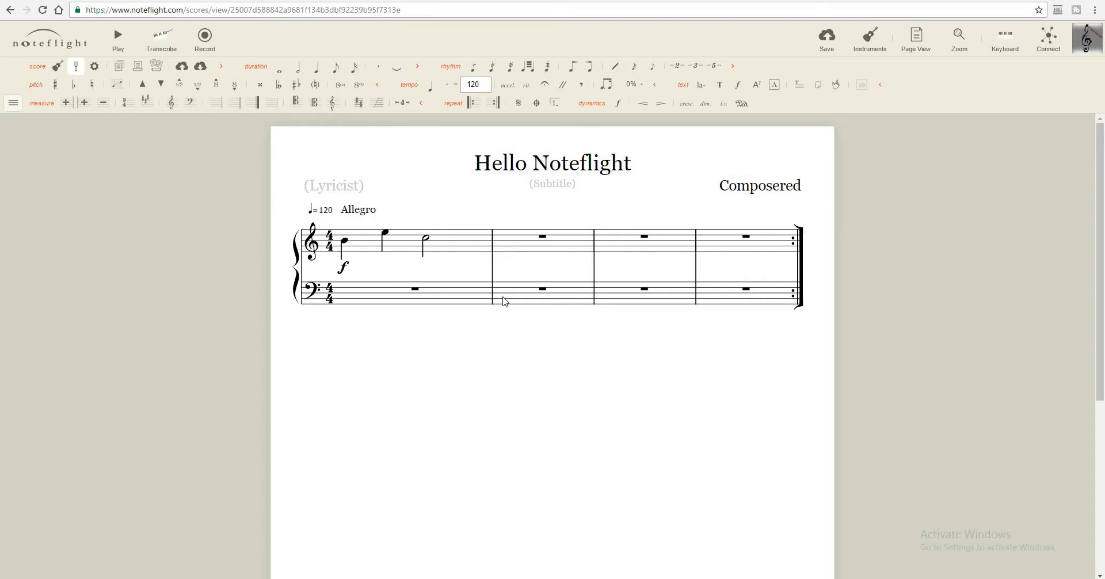
click(13, 104)
mouse_move(22, 265)
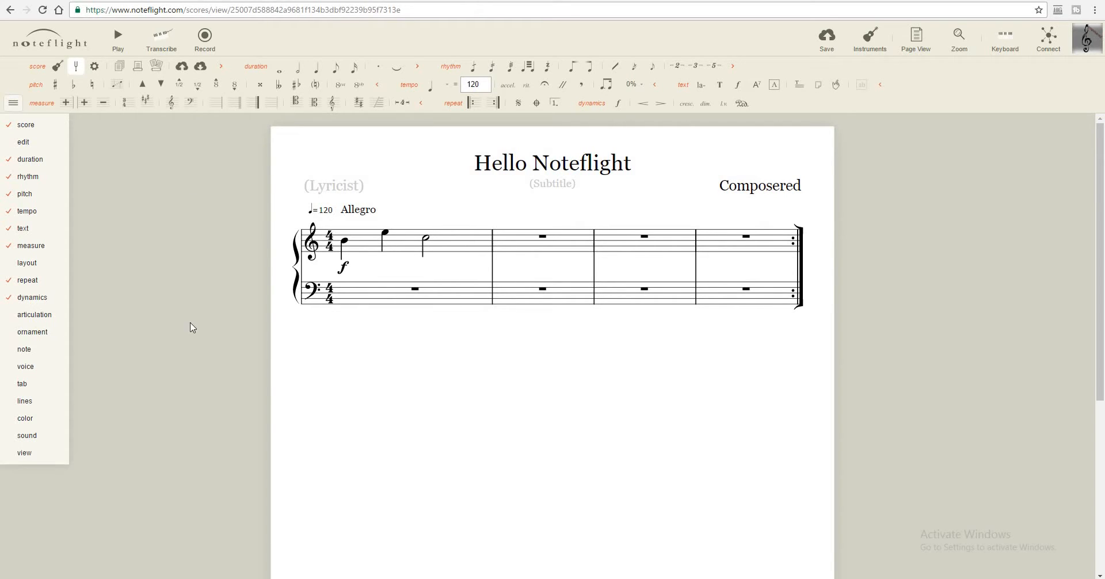
click(10, 105)
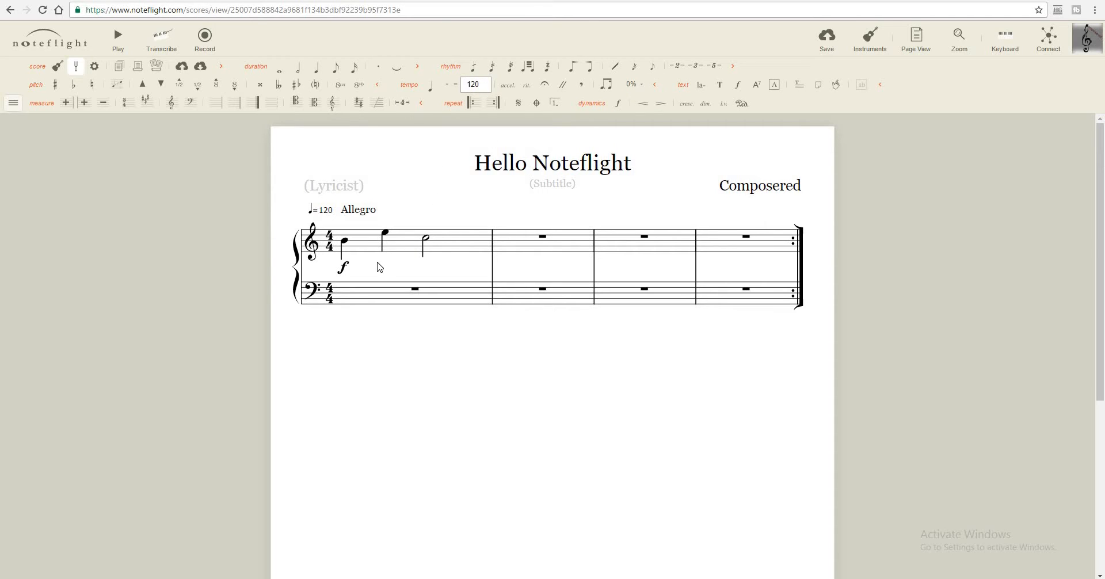
Fill measure 2 of the treble staff with four ascending quarter notes: B, D, E and F
click(498, 241)
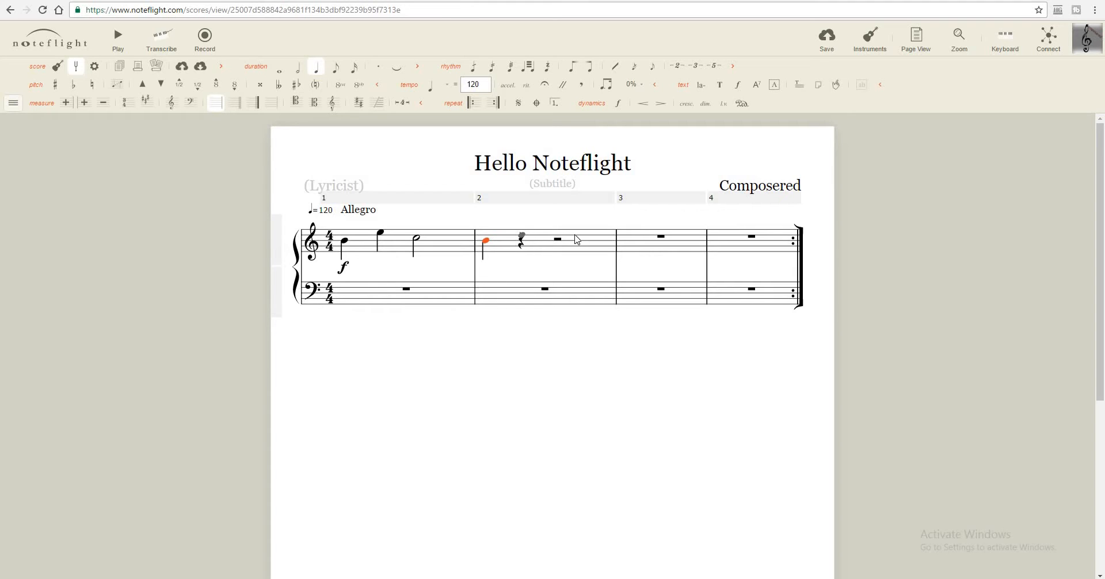
click(522, 235)
click(554, 232)
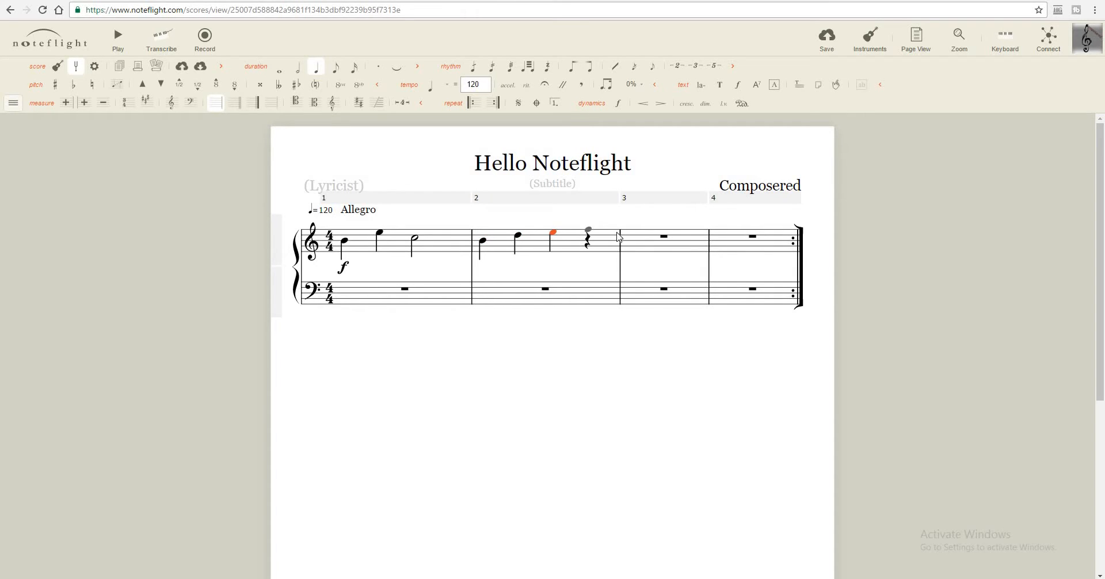
click(590, 230)
Fill measure 3 of the treble staff with the quarter notes G, B, A and G
click(639, 227)
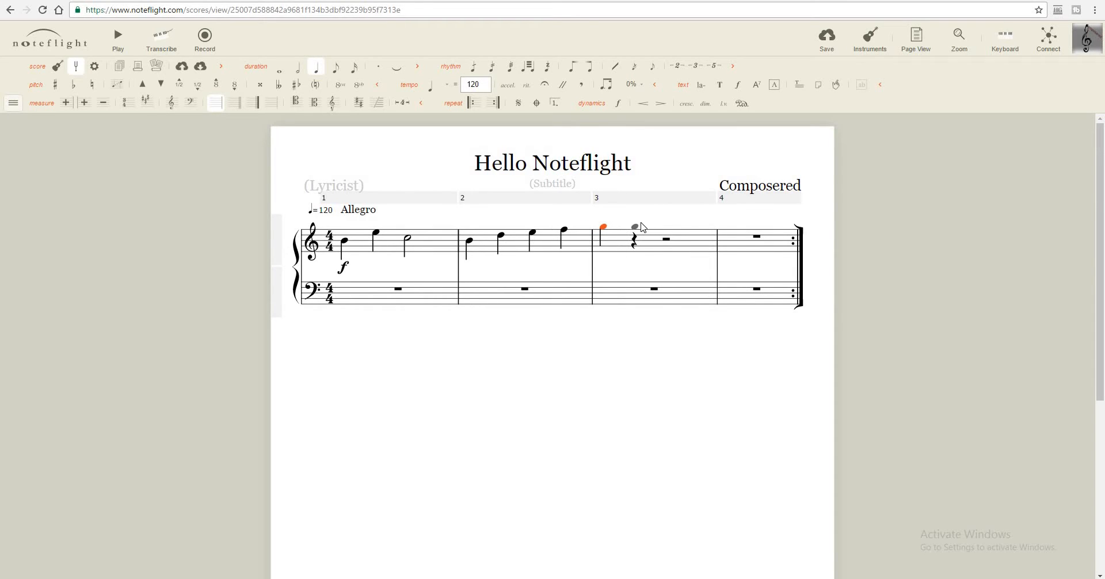
click(640, 222)
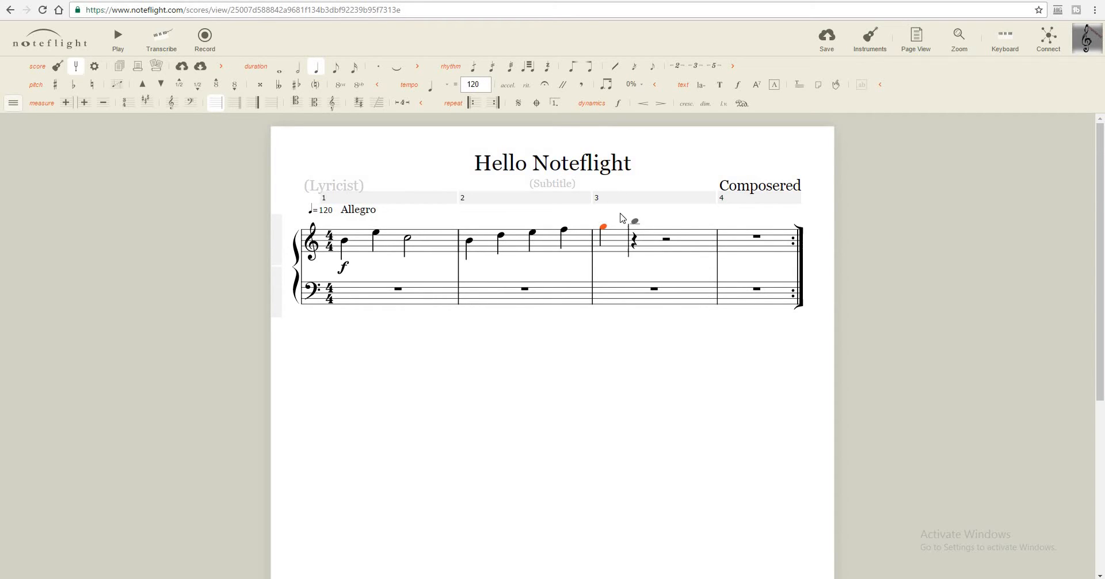
click(670, 228)
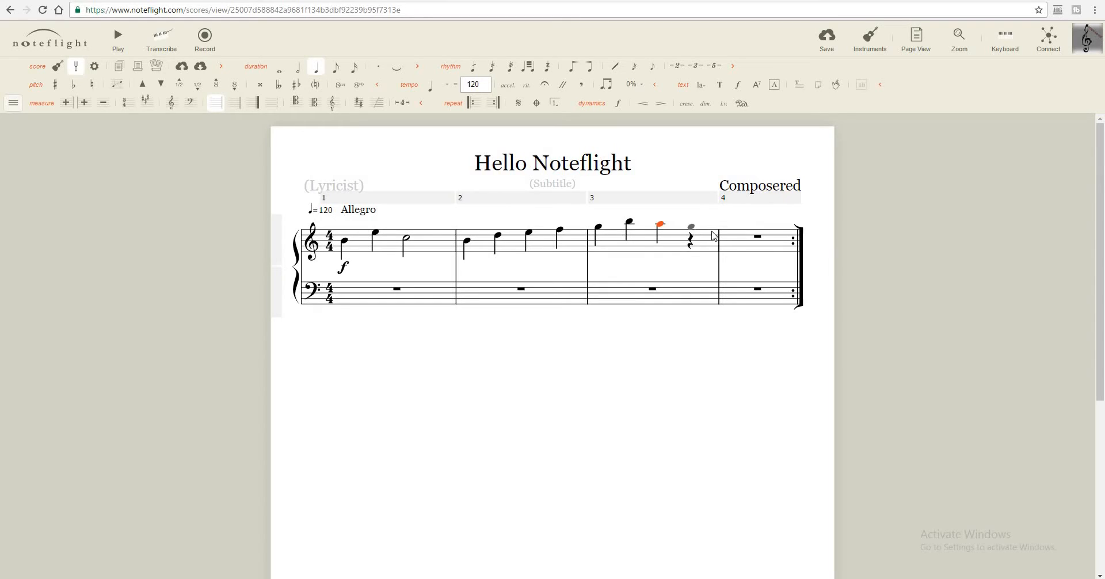
click(692, 228)
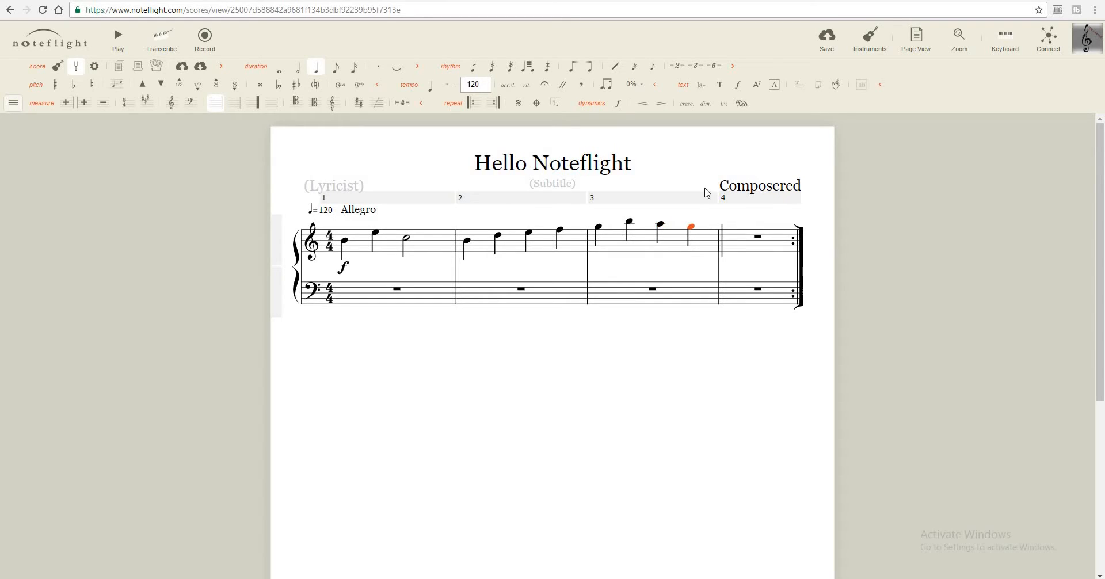
Enter four ascending sixteenth notes, D, E, F and G, on the first beat of measure 4 in the treble staff
click(726, 235)
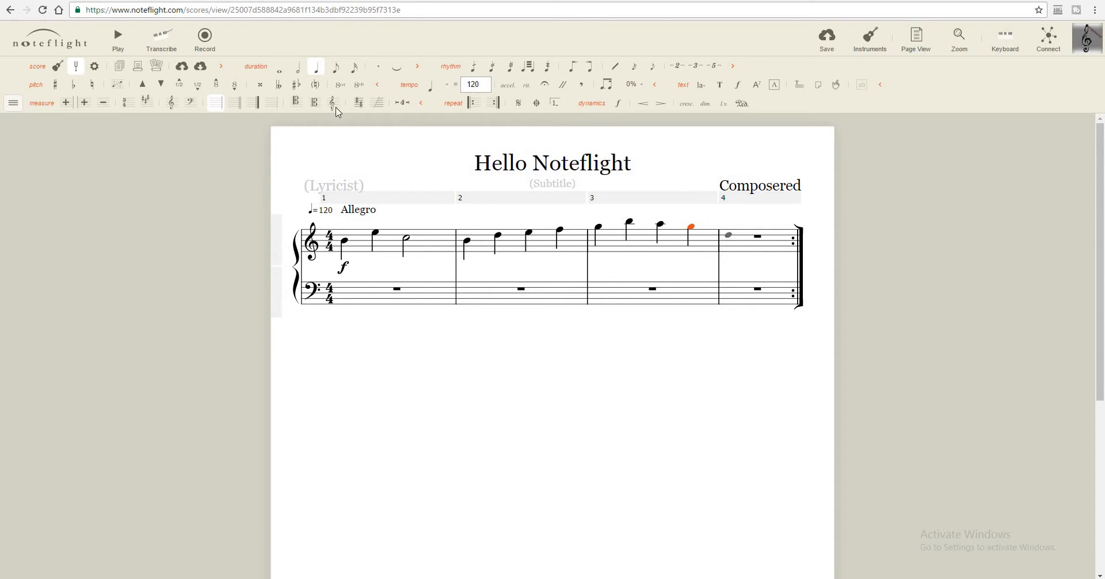
click(352, 70)
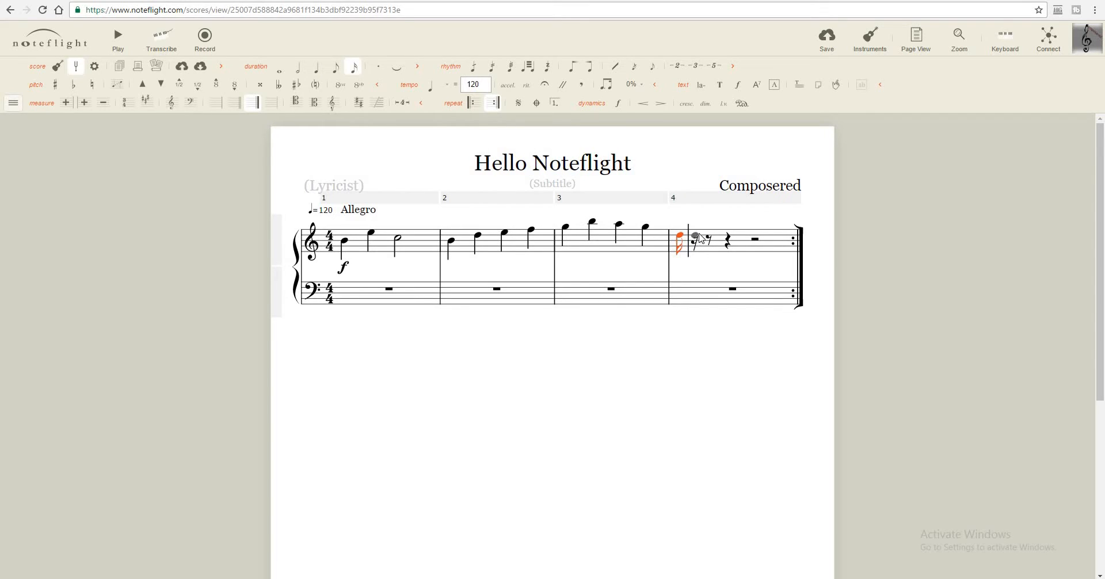
click(695, 235)
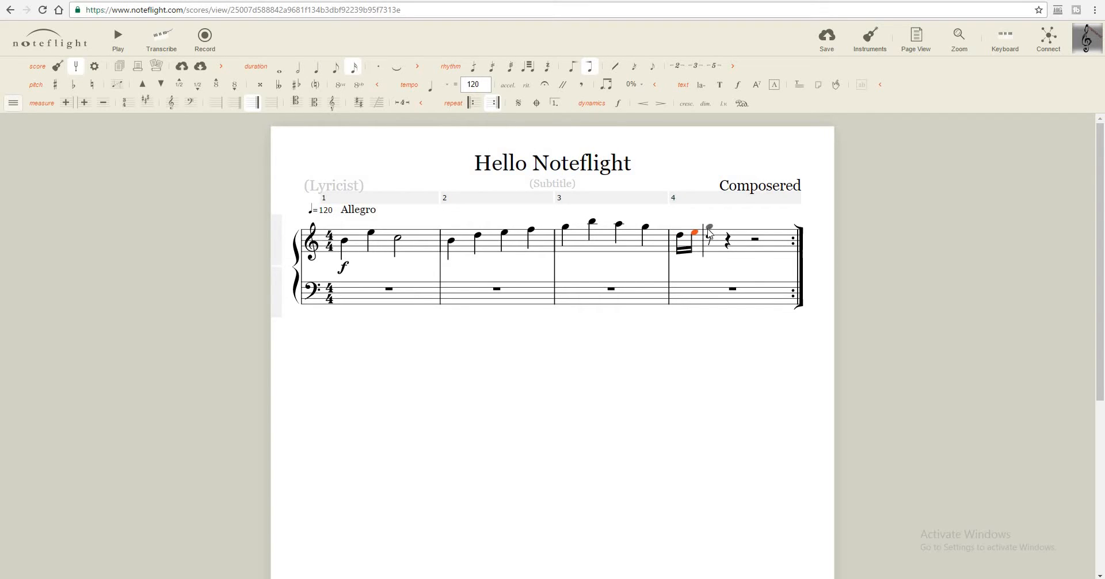
click(710, 229)
click(734, 228)
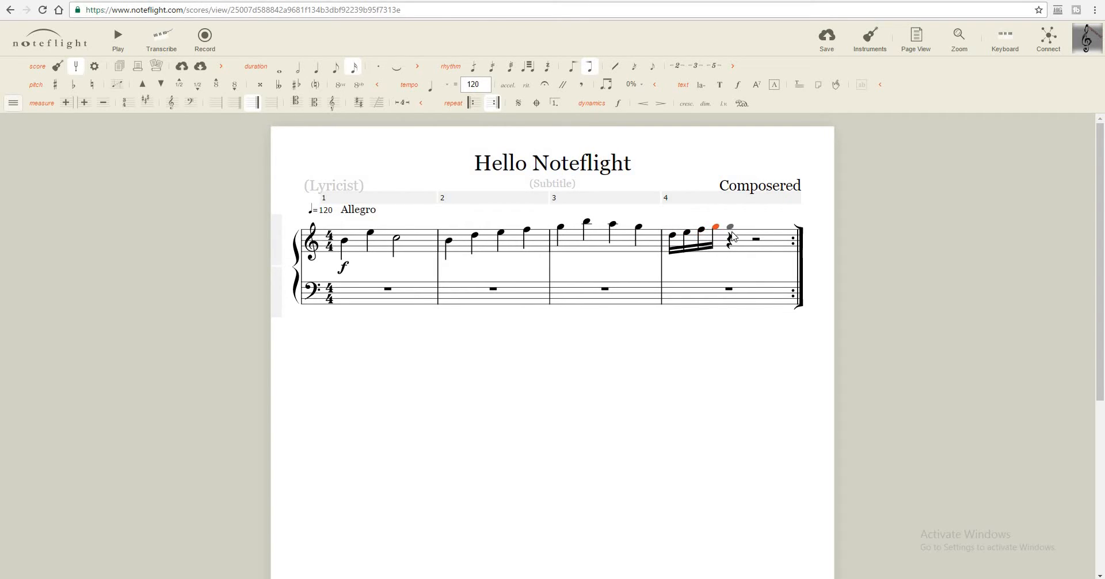
Continue measure 4 of the treble staff with the descending sixteenth notes F, E, D and C on beat two
click(731, 229)
click(727, 239)
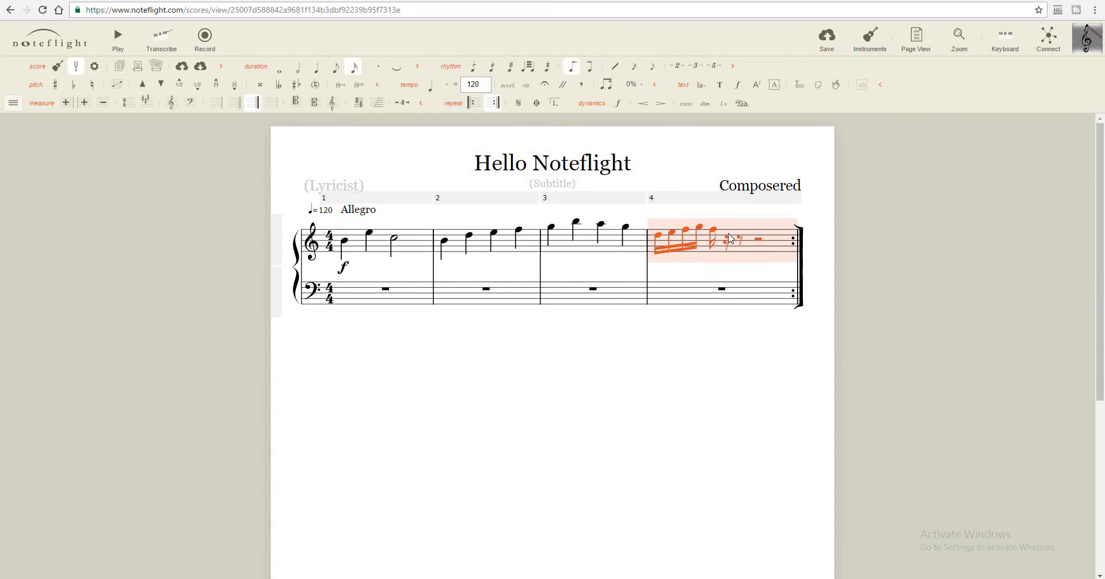
click(728, 233)
click(729, 232)
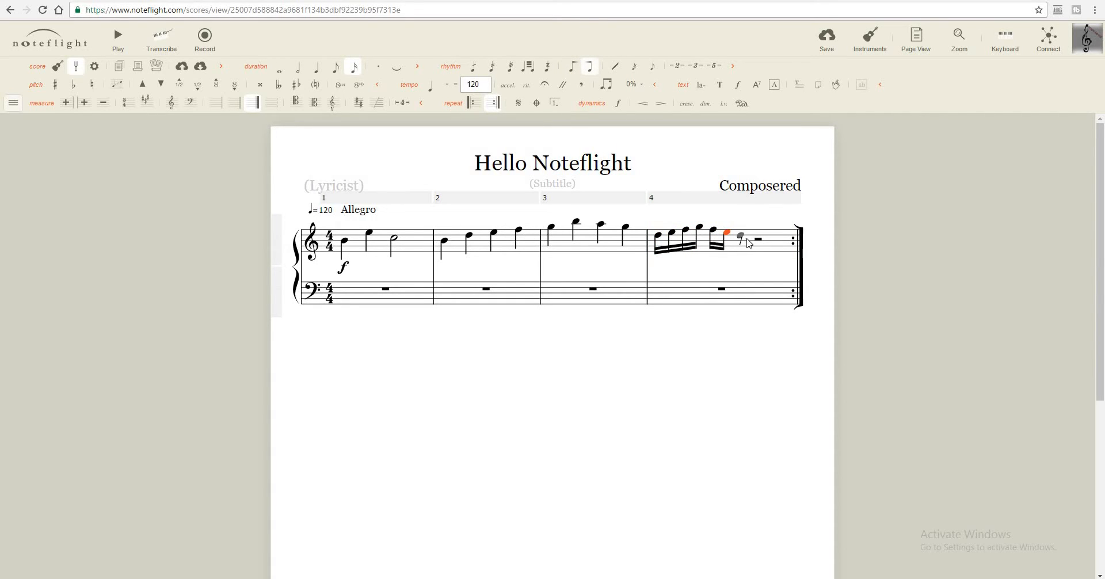
click(741, 239)
click(741, 240)
Complete treble measure 4 with sixteenth notes C, D, E, F on beat three and G, F, G, high C on beat four
click(748, 239)
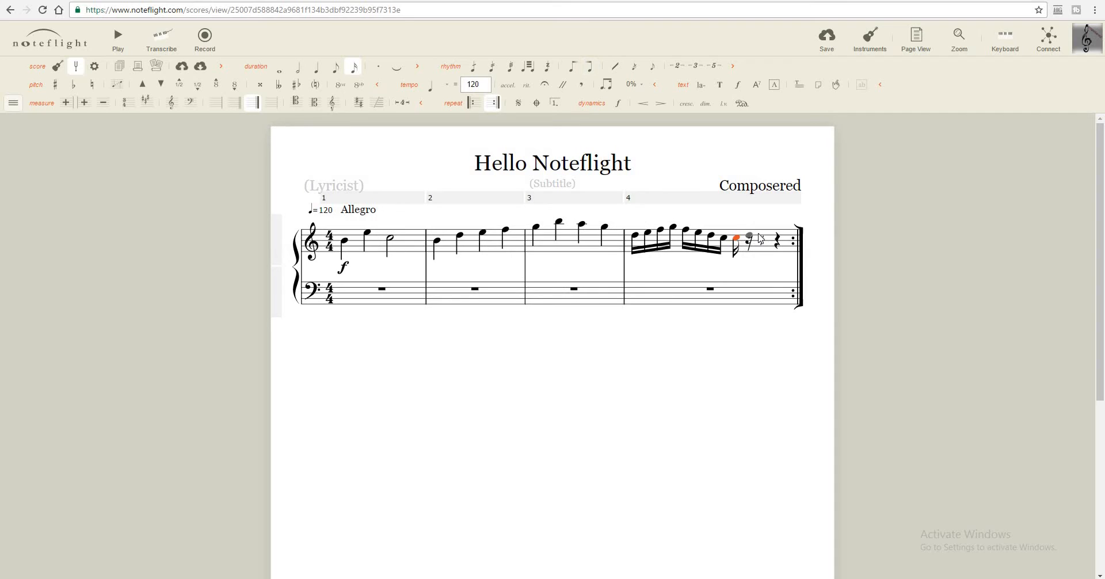
click(761, 236)
click(767, 233)
click(775, 232)
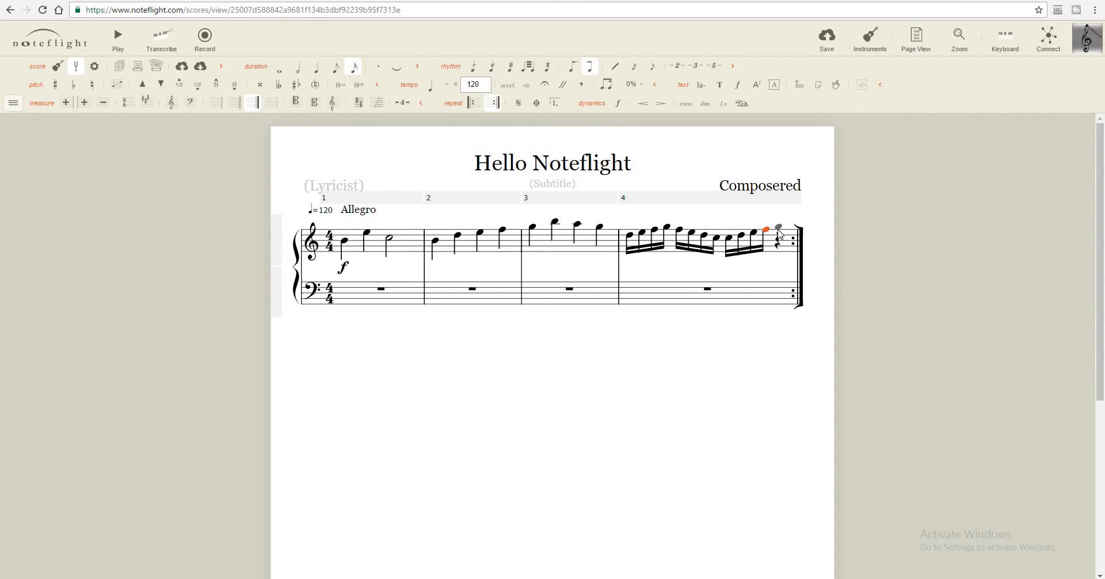
click(777, 230)
click(782, 228)
click(787, 226)
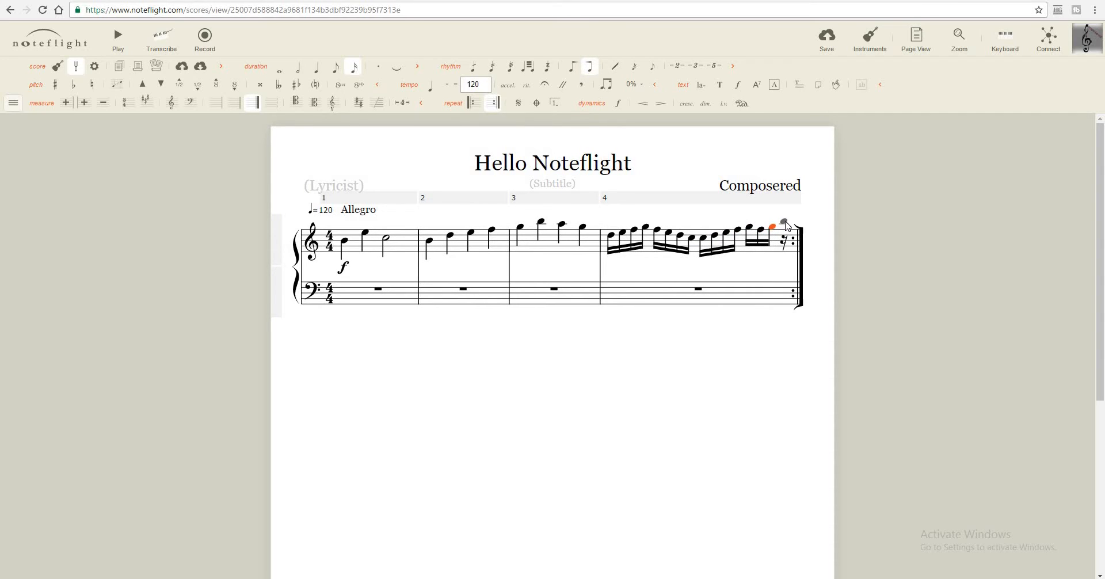
click(785, 224)
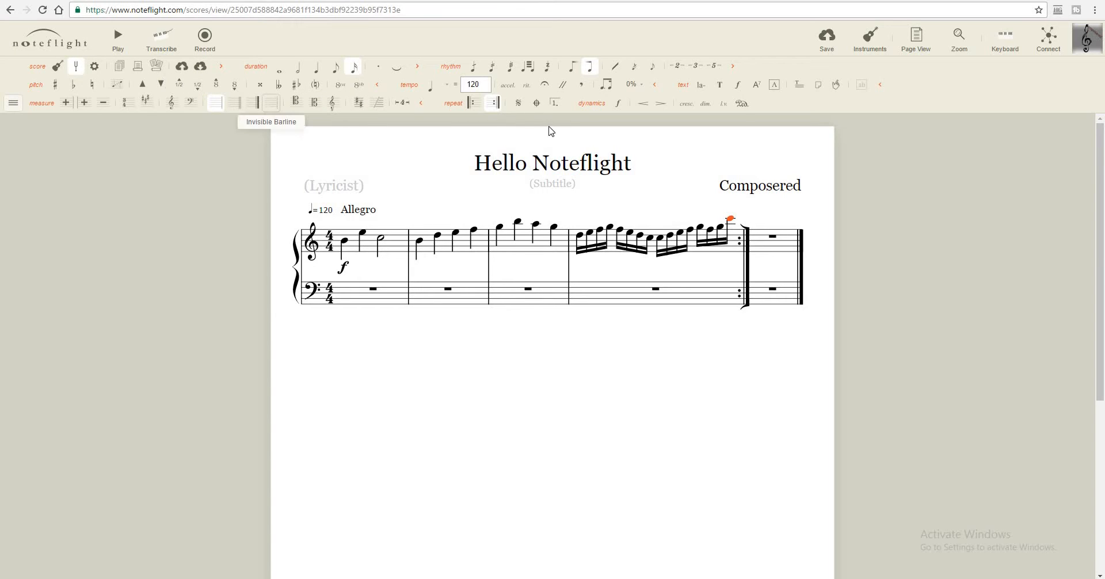
Display the layout, articulation and ornament tool groups among the score editing tools
click(18, 108)
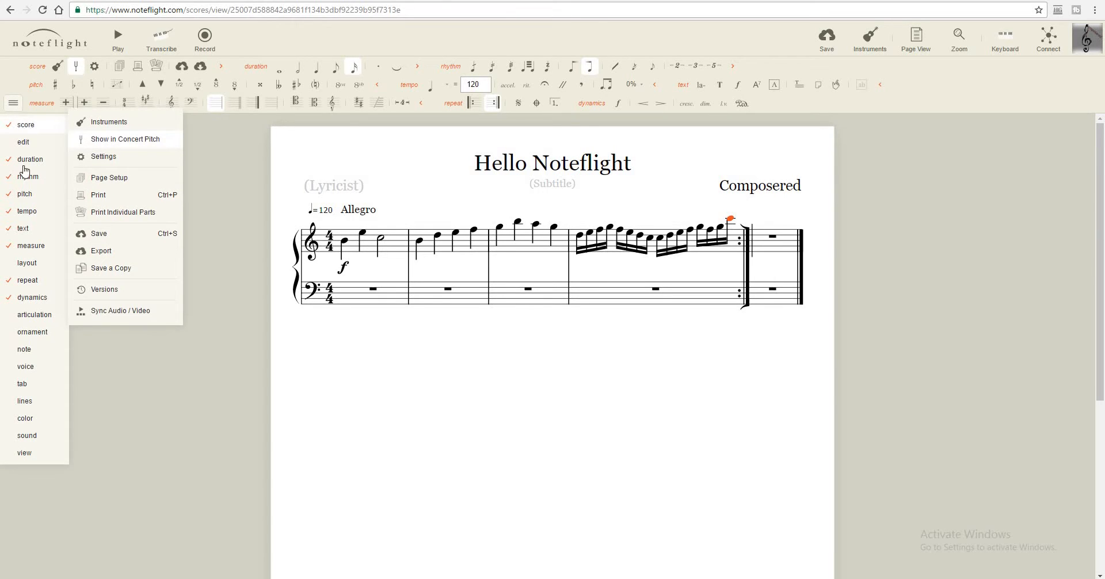
mouse_move(23, 350)
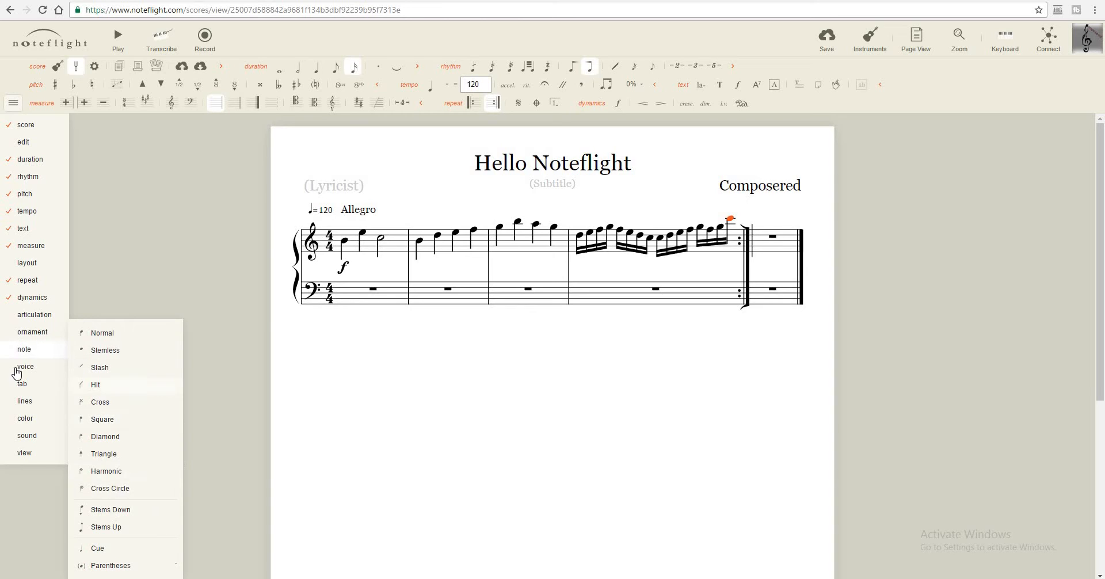
mouse_move(64, 373)
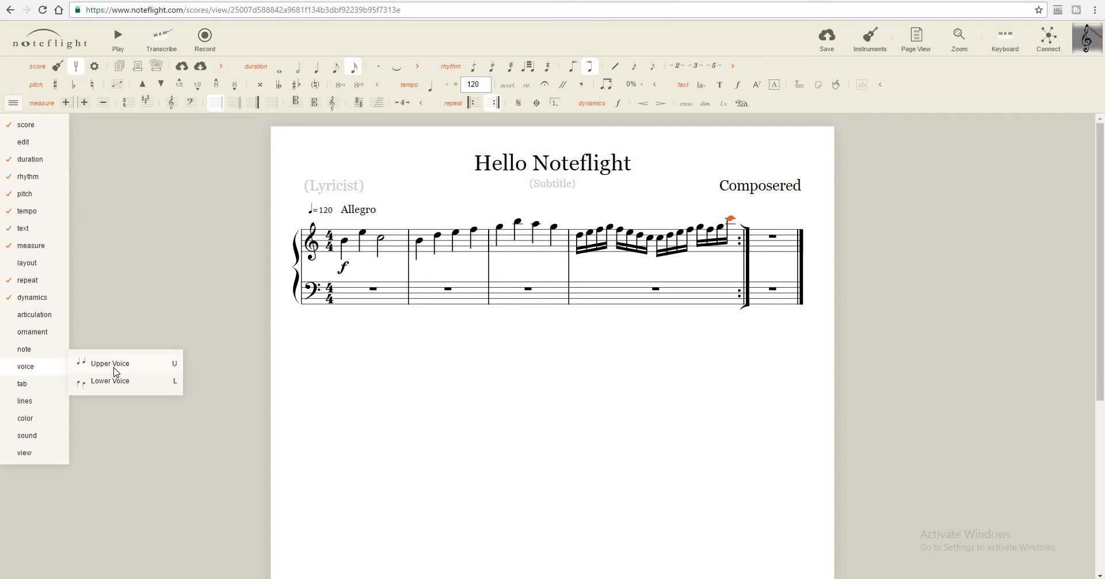
mouse_move(23, 386)
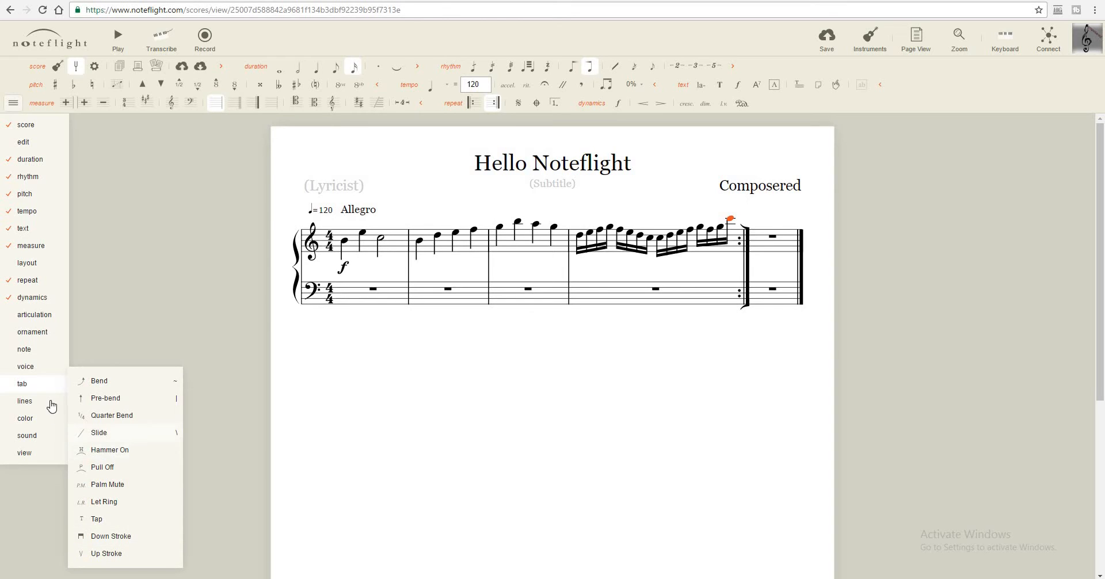
mouse_move(51, 407)
mouse_move(35, 424)
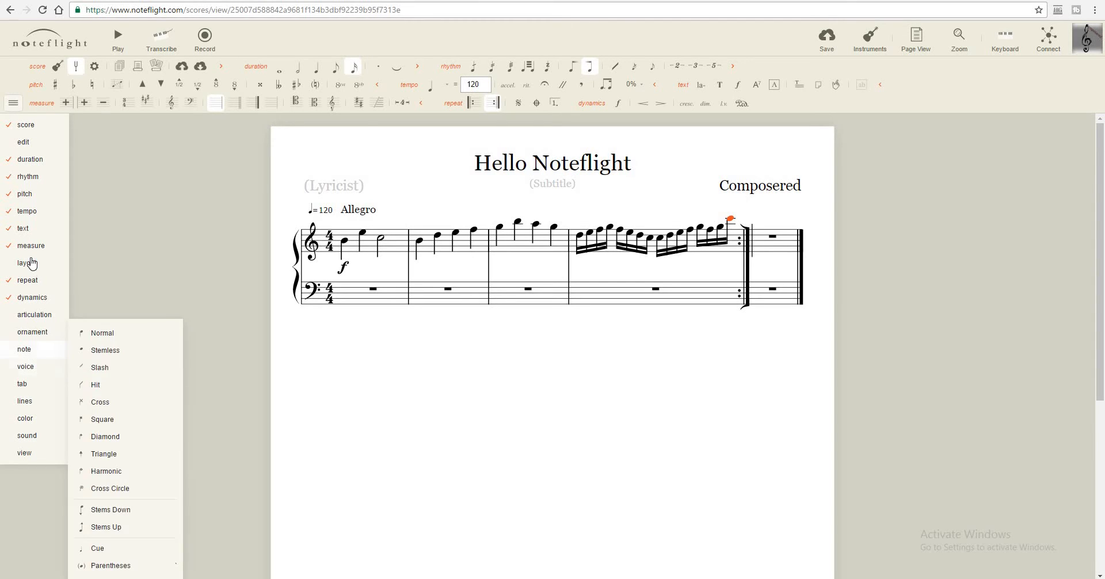
mouse_move(31, 265)
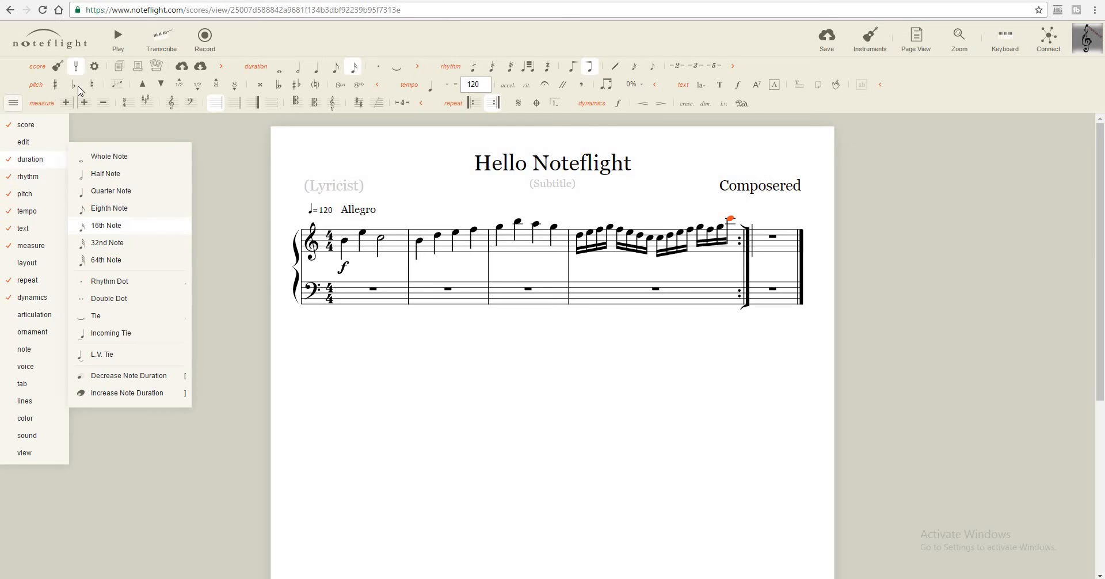
click(30, 264)
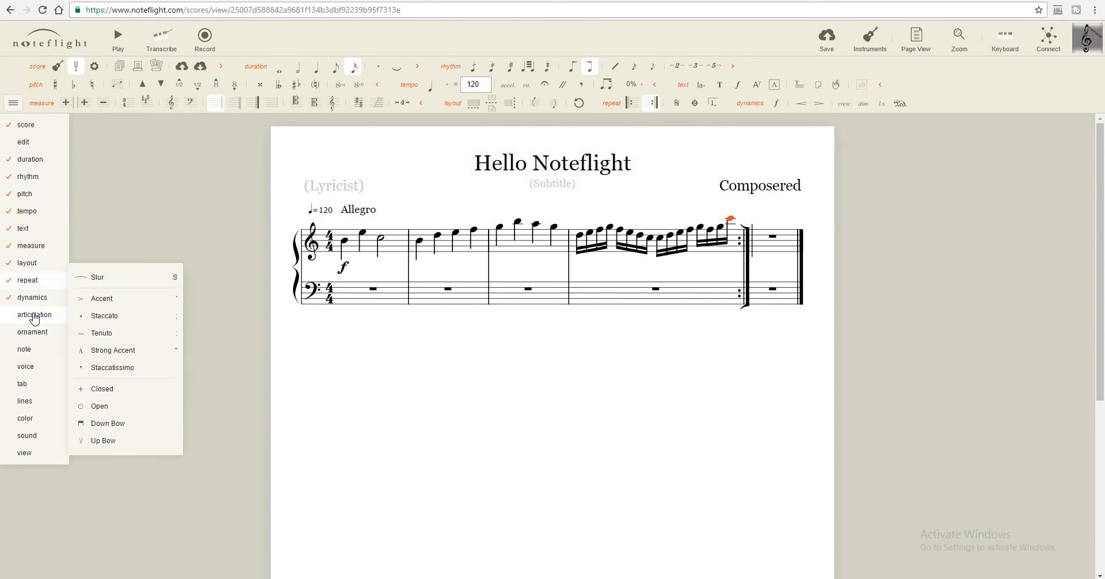
click(34, 316)
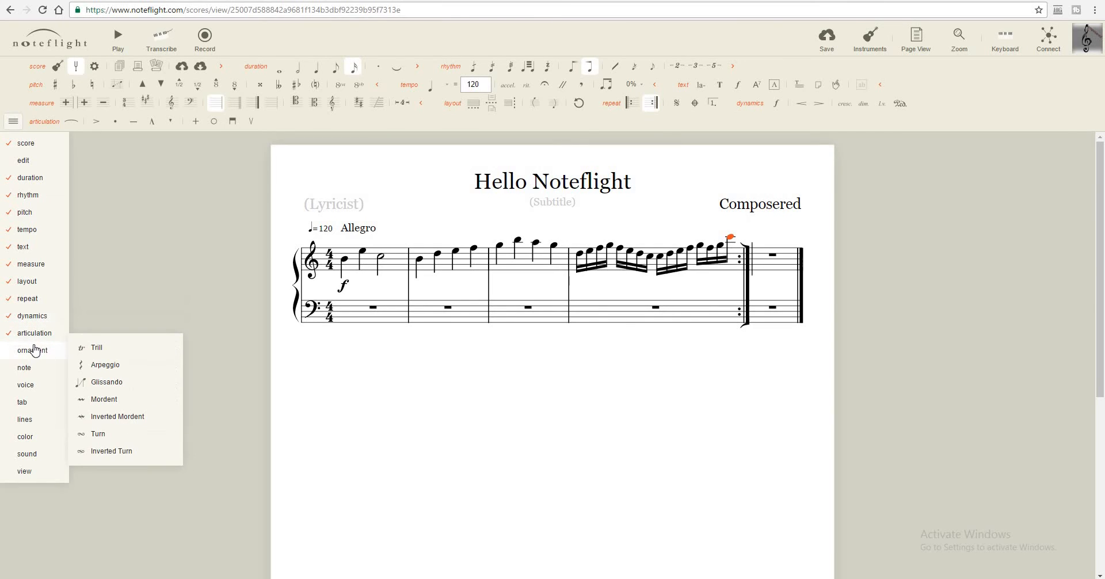
click(34, 349)
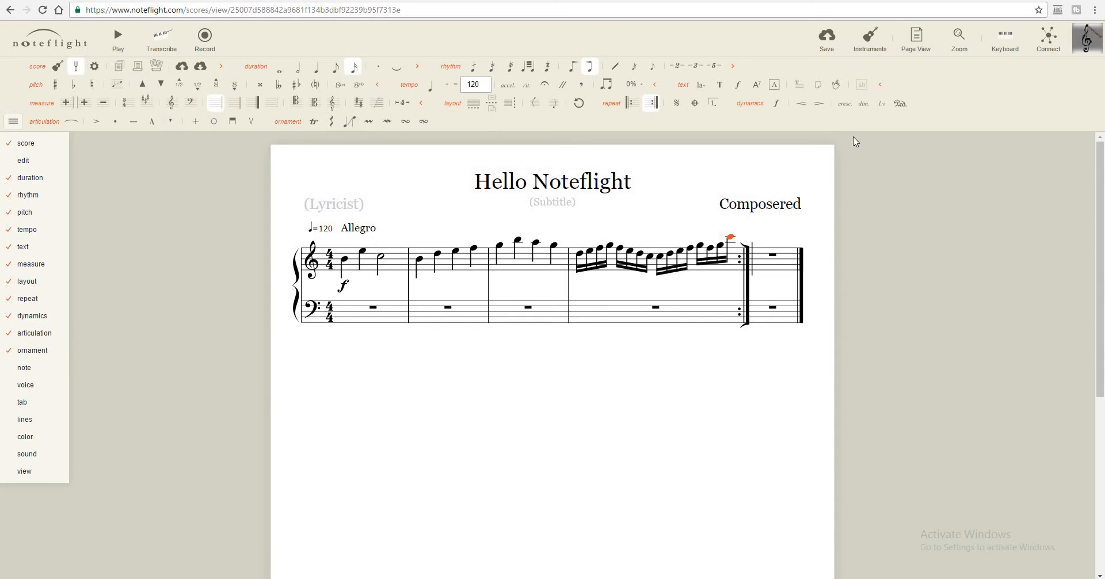
click(13, 122)
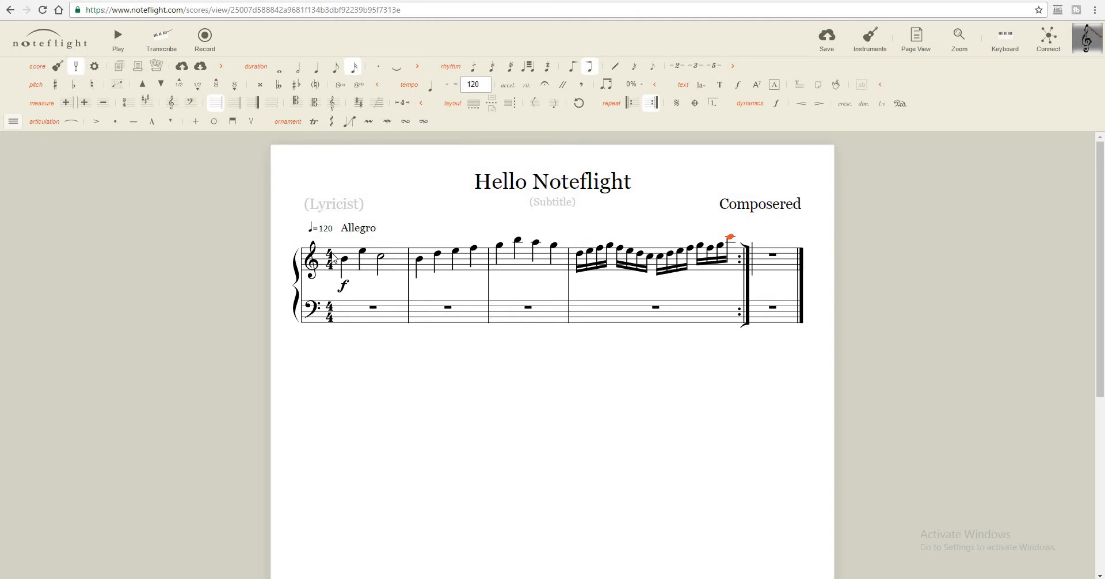
scroll(321, 249, down, 5)
scroll(322, 253, up, 1)
scroll(345, 255, up, 4)
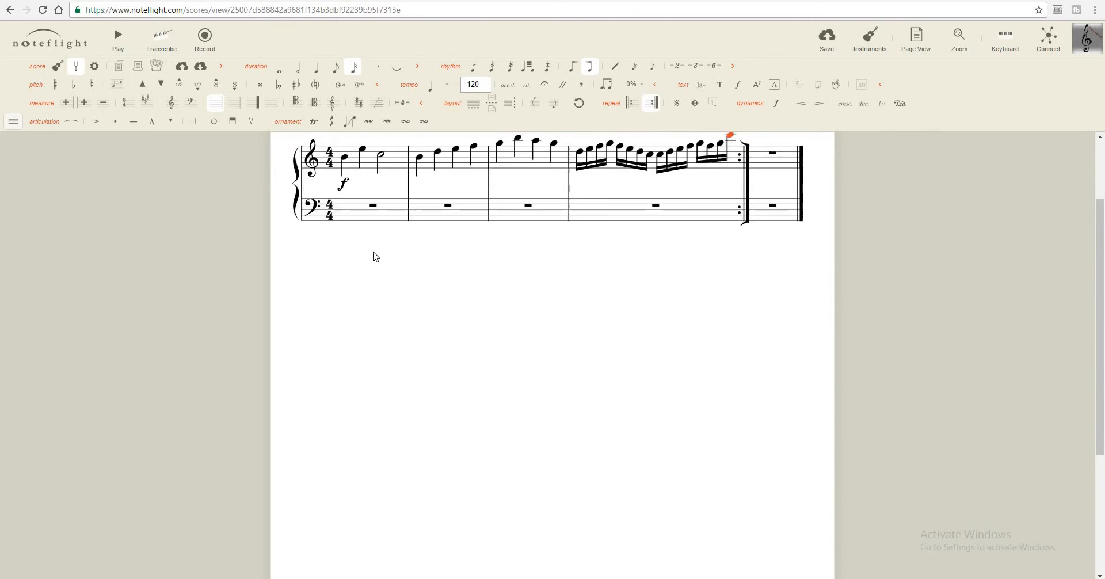
scroll(365, 257, down, 4)
scroll(397, 403, down, 1)
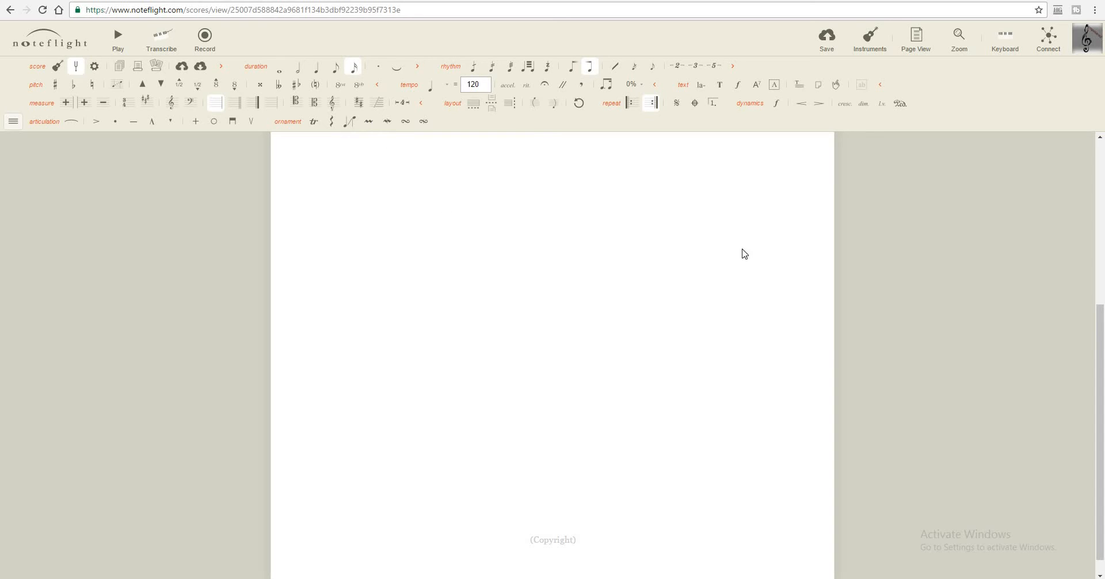
scroll(956, 354, up, 7)
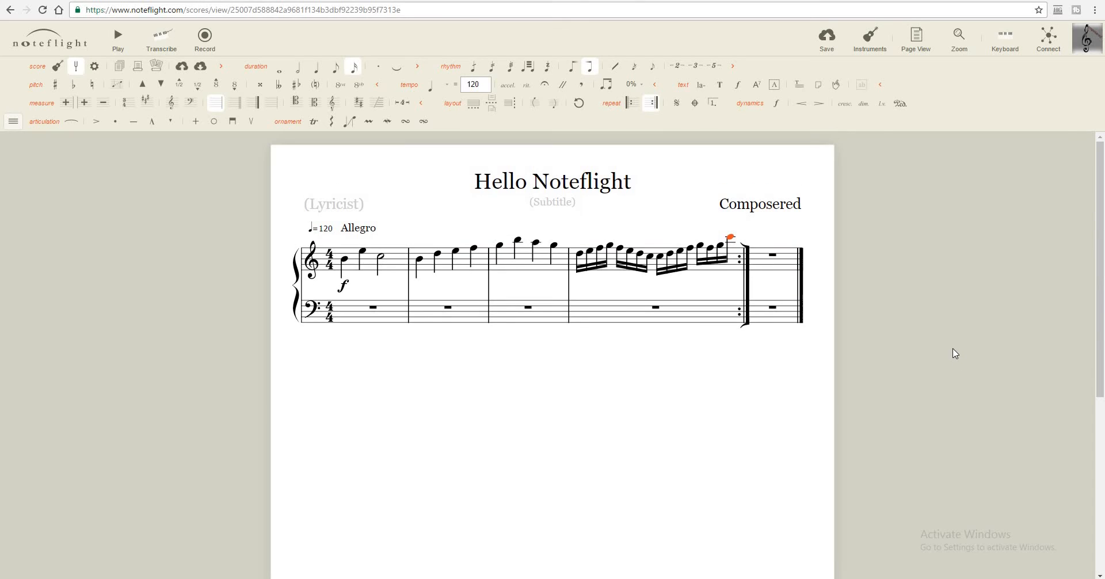
scroll(937, 333, down, 7)
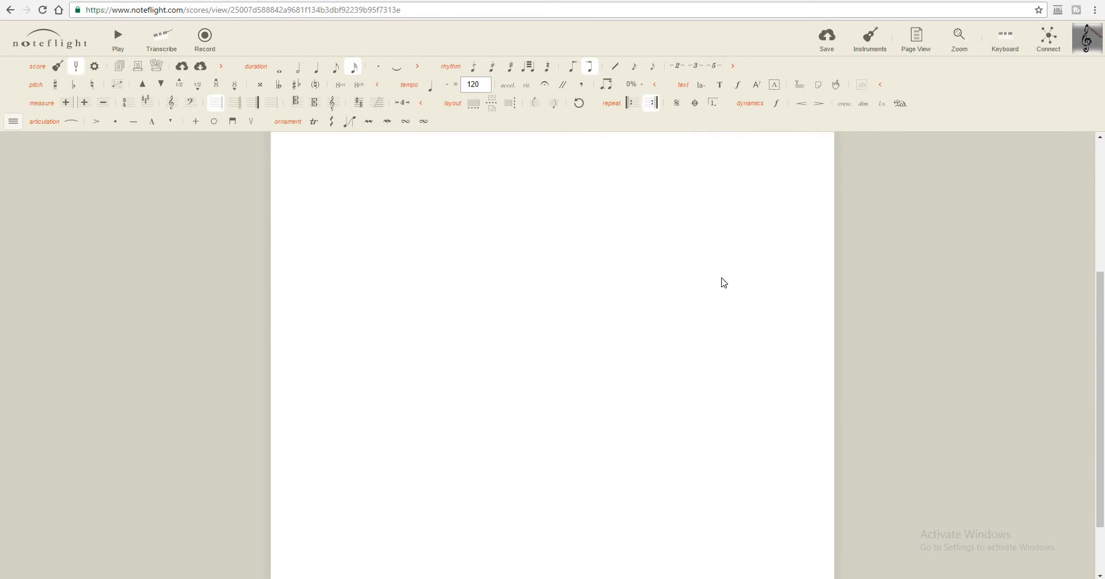
scroll(724, 283, up, 7)
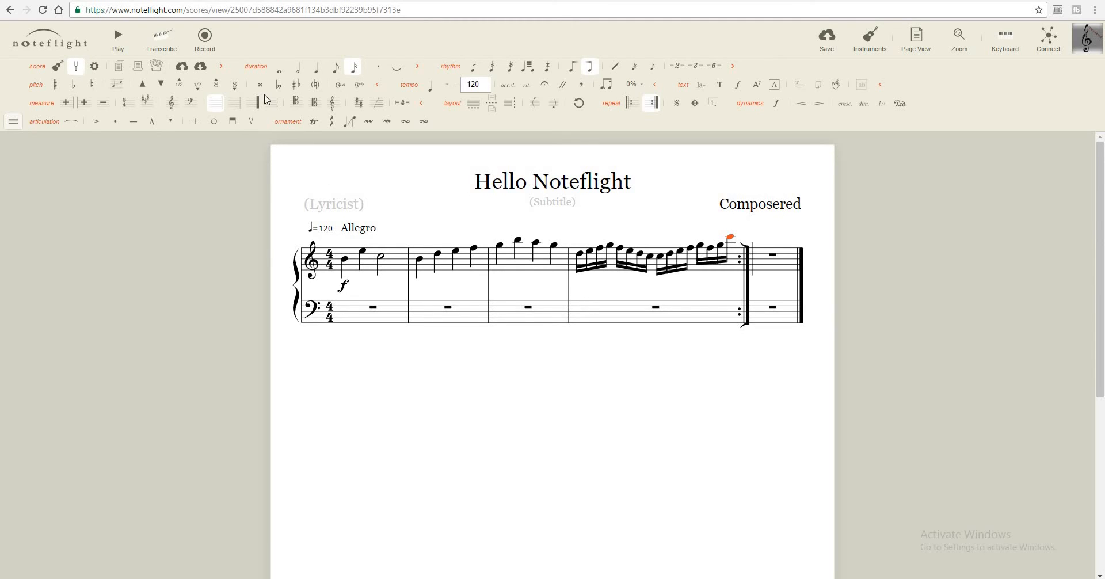
Save the score
click(833, 40)
Examine the score's sharing options, trying Everyone access with view permission and letting anyone search or browse to find it
click(1049, 39)
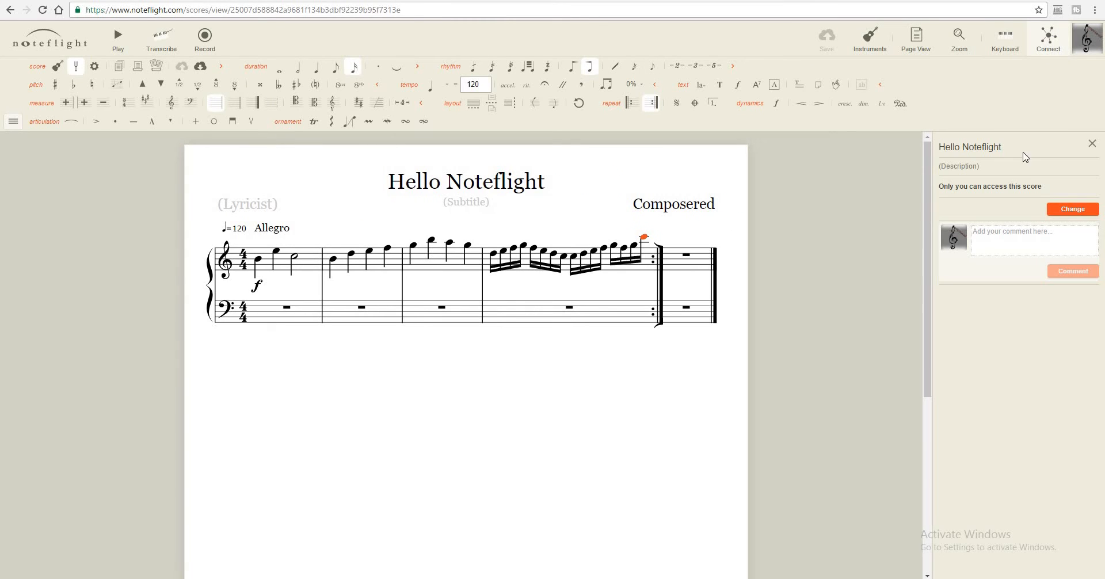
click(1056, 212)
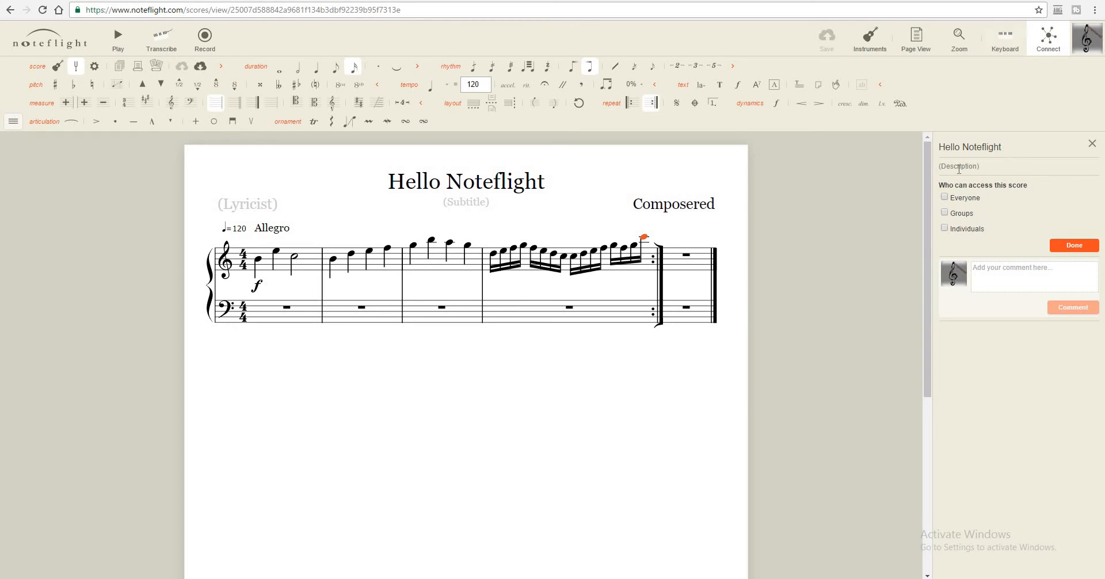
click(945, 198)
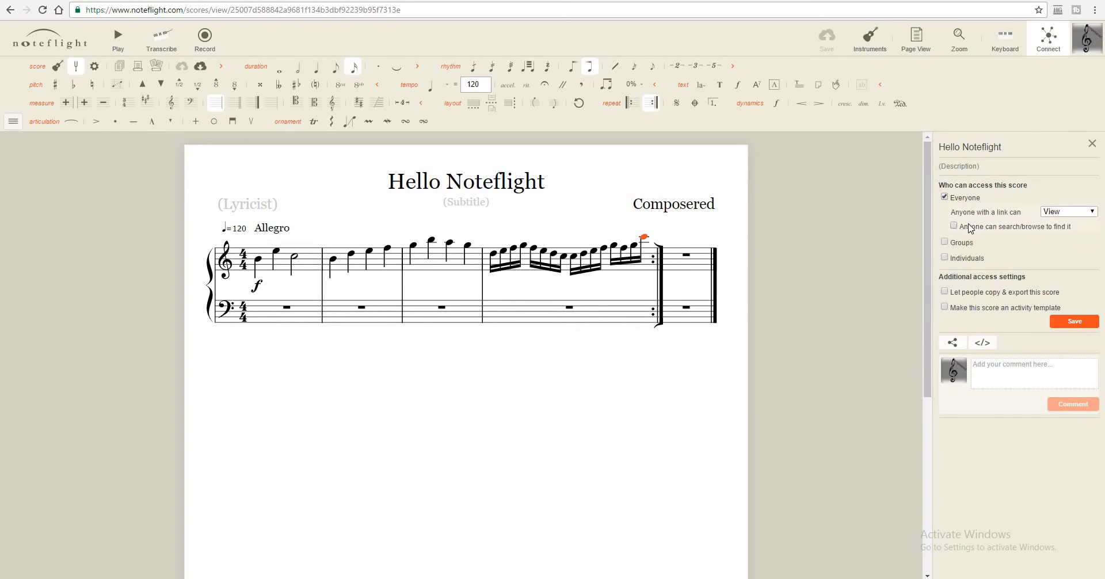
click(1000, 228)
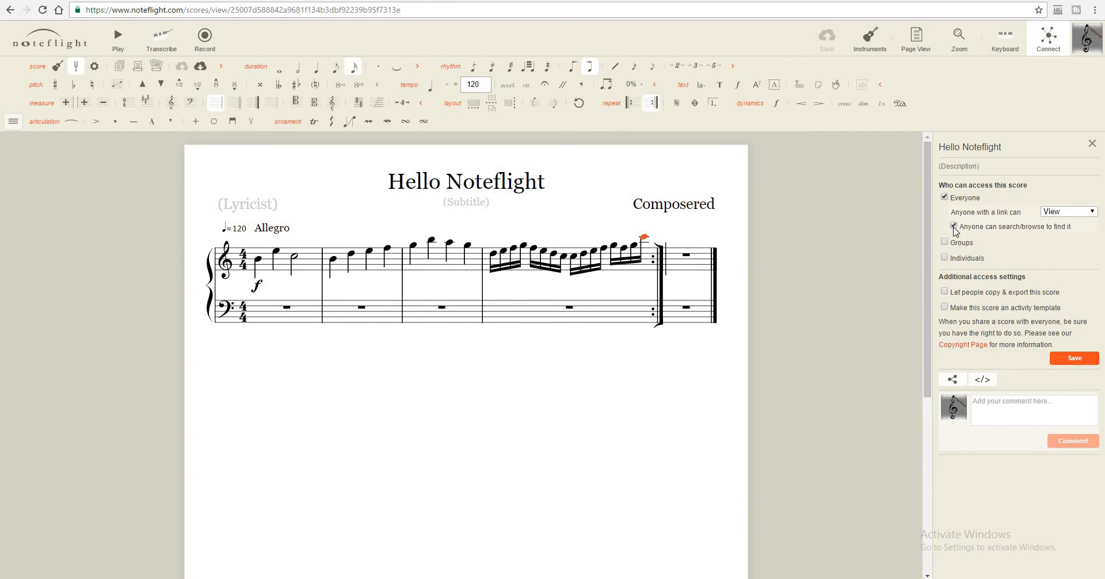
click(946, 197)
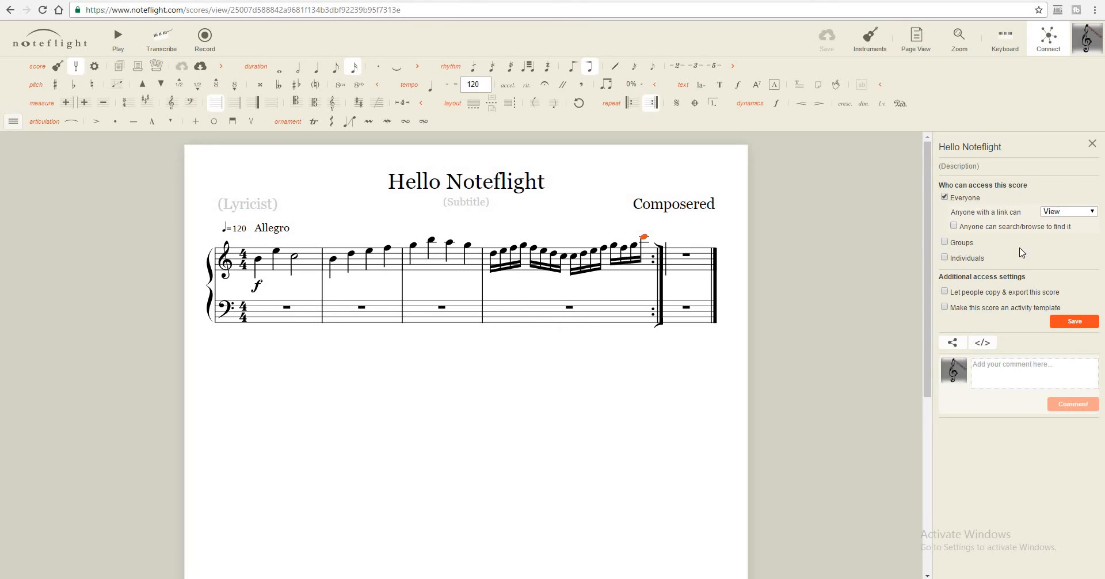
click(1092, 144)
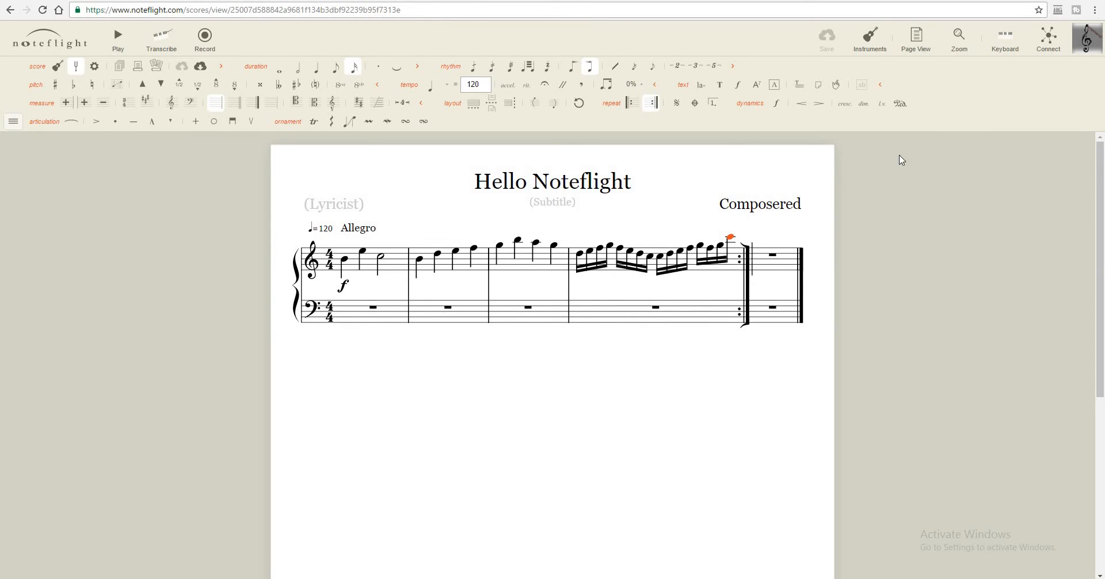
Examine which instruments can be added to the score in the bowed strings, plucked strings, woodwind, brass and unpitched percussion families
click(874, 42)
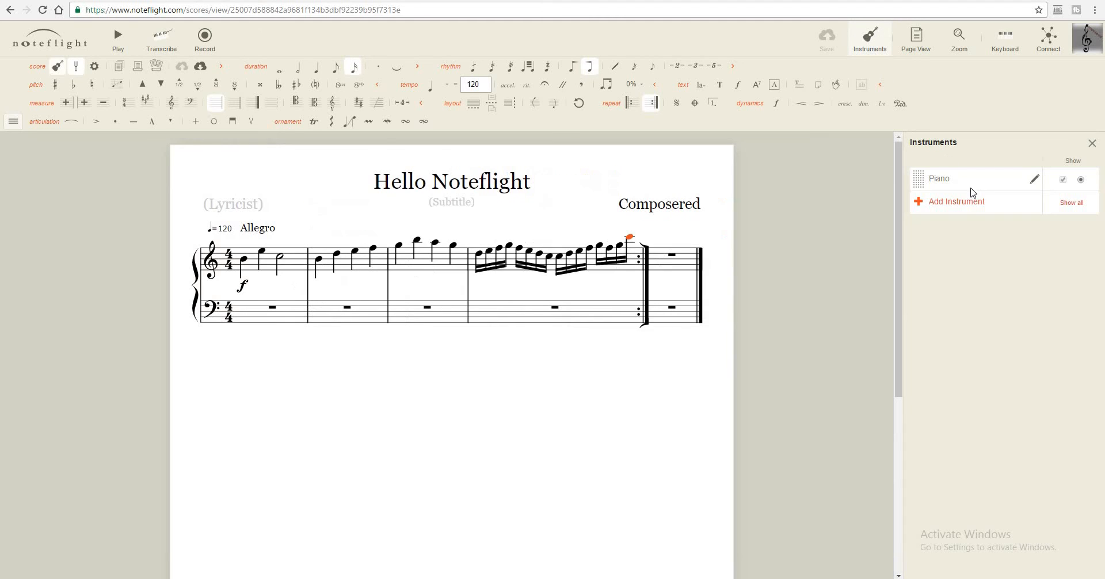
click(965, 202)
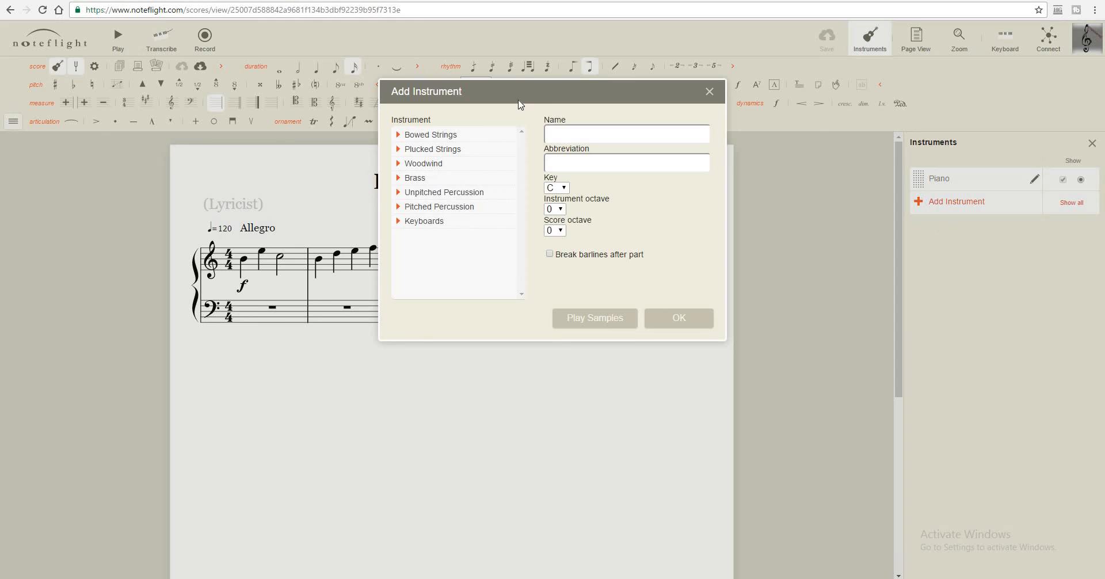
click(401, 137)
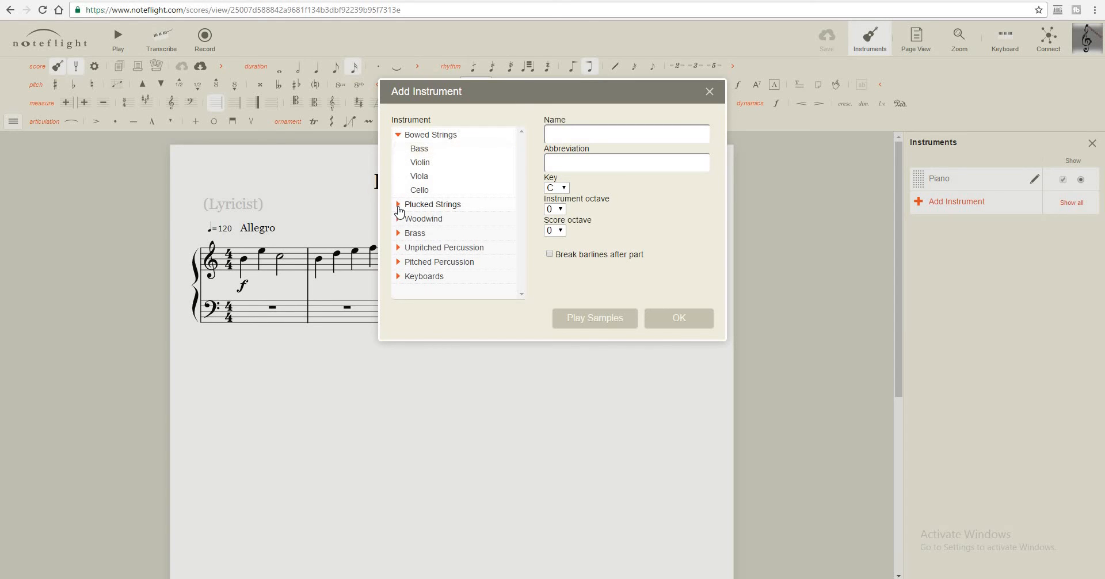
click(401, 208)
click(403, 234)
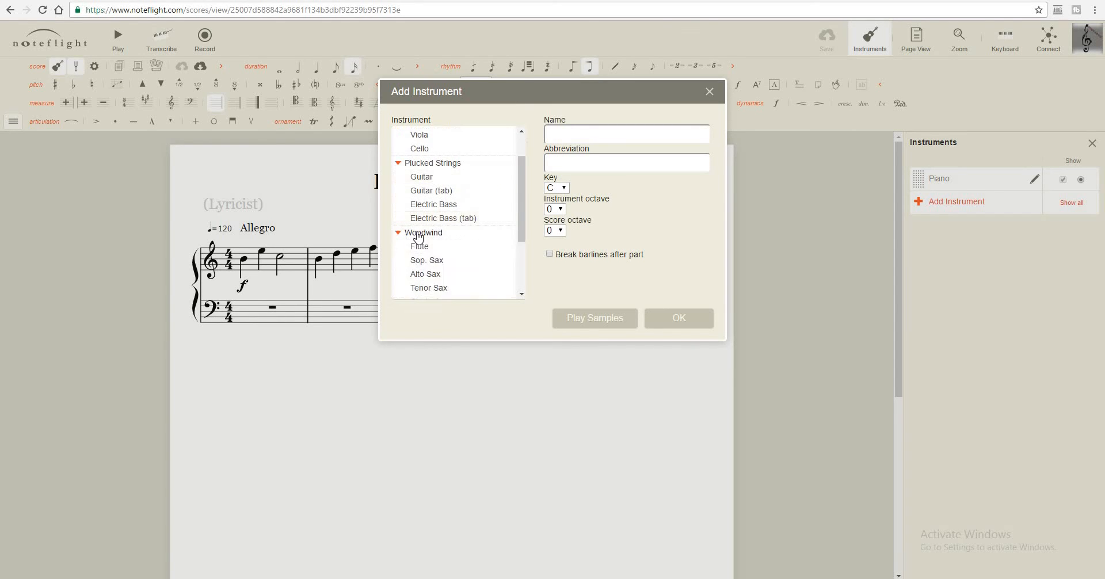
click(409, 249)
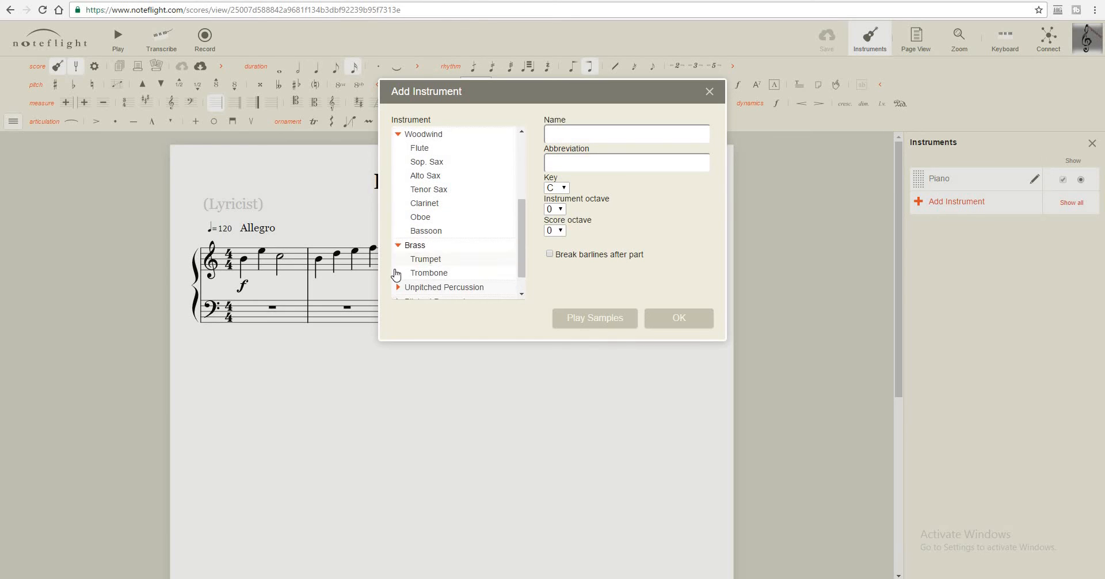
click(406, 261)
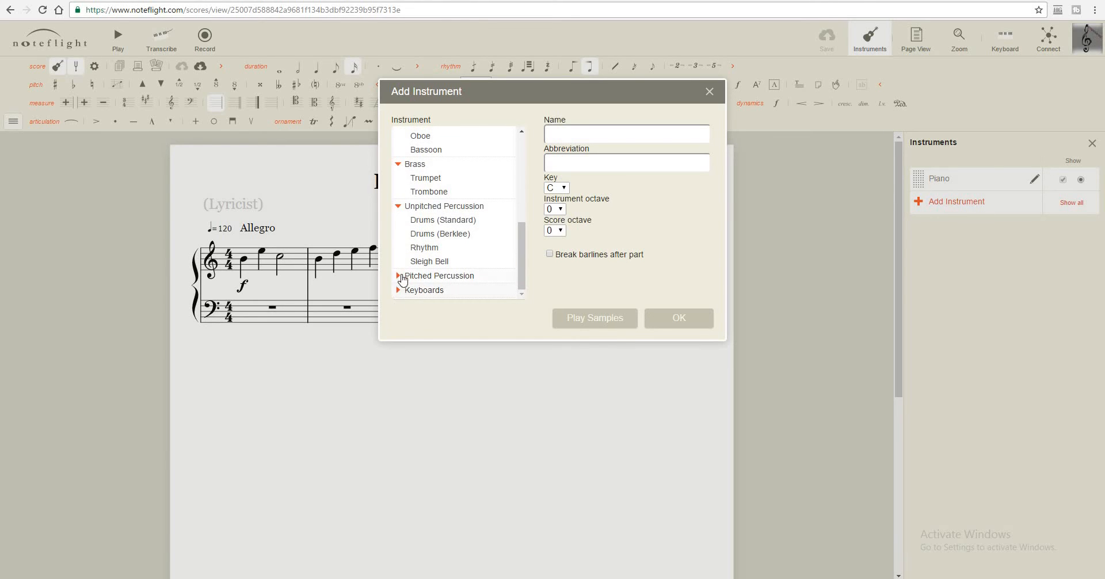
click(710, 92)
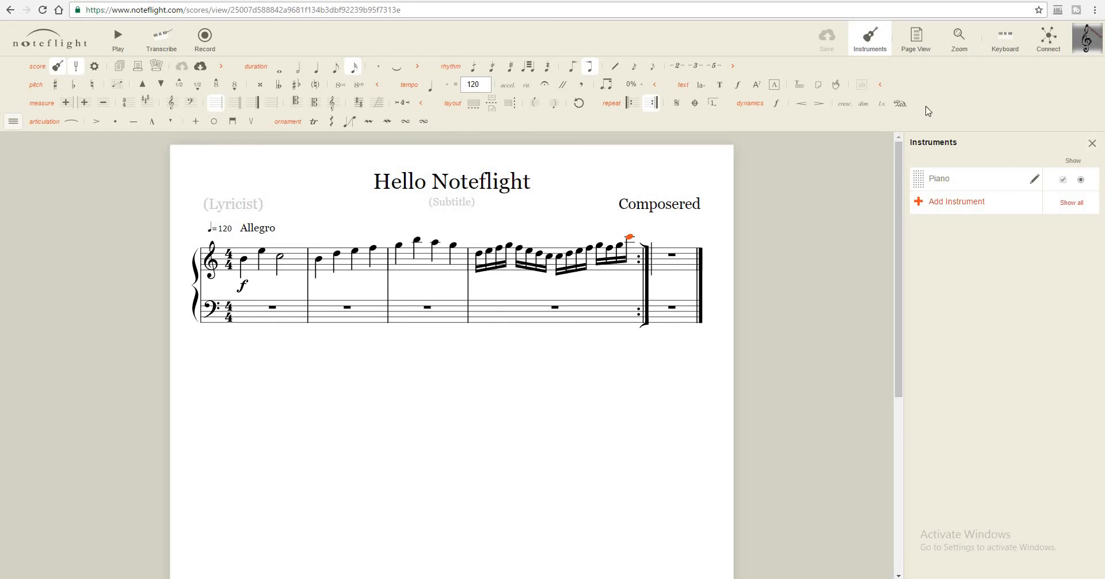
click(851, 41)
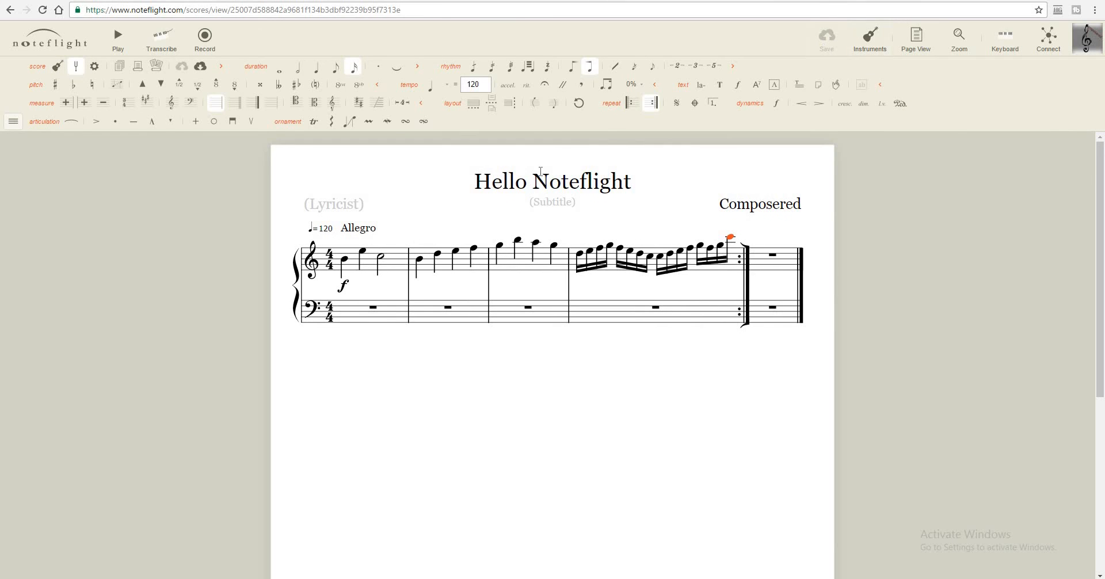